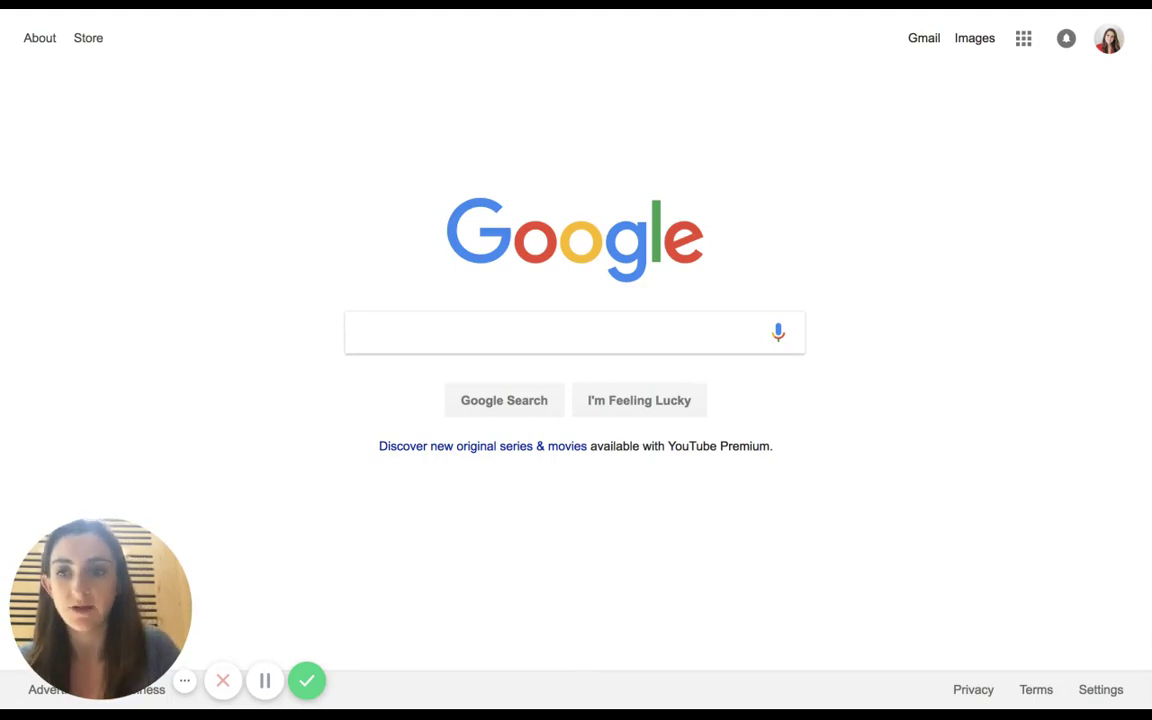
Search Google for 'kapwing'
left_click(422, 335)
type("kapwing")
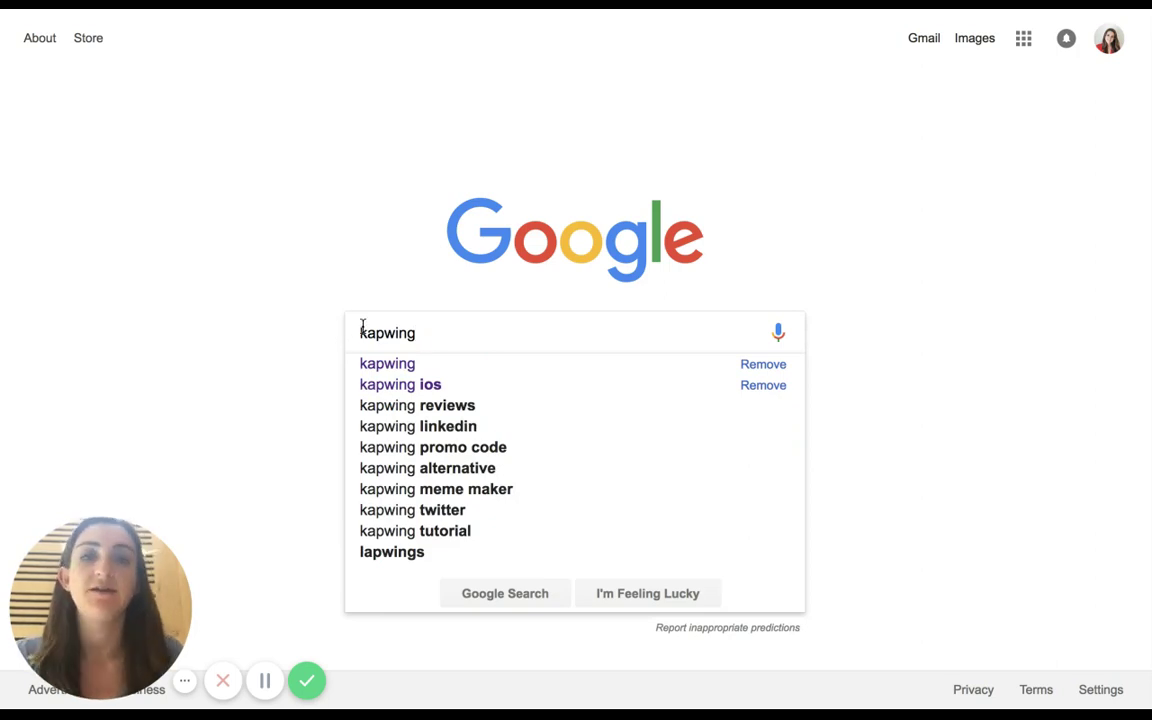
key("Return")
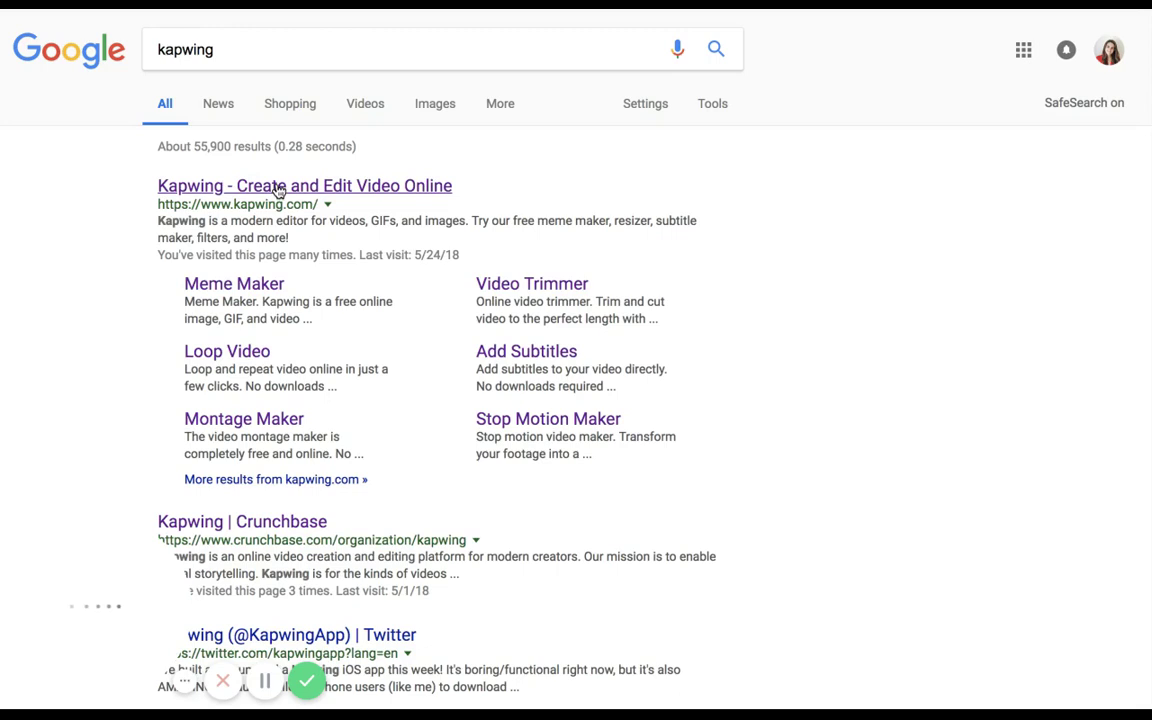
Open the Kapwing site from the results and go to the Add Subtitles to Video tool
left_click(375, 185)
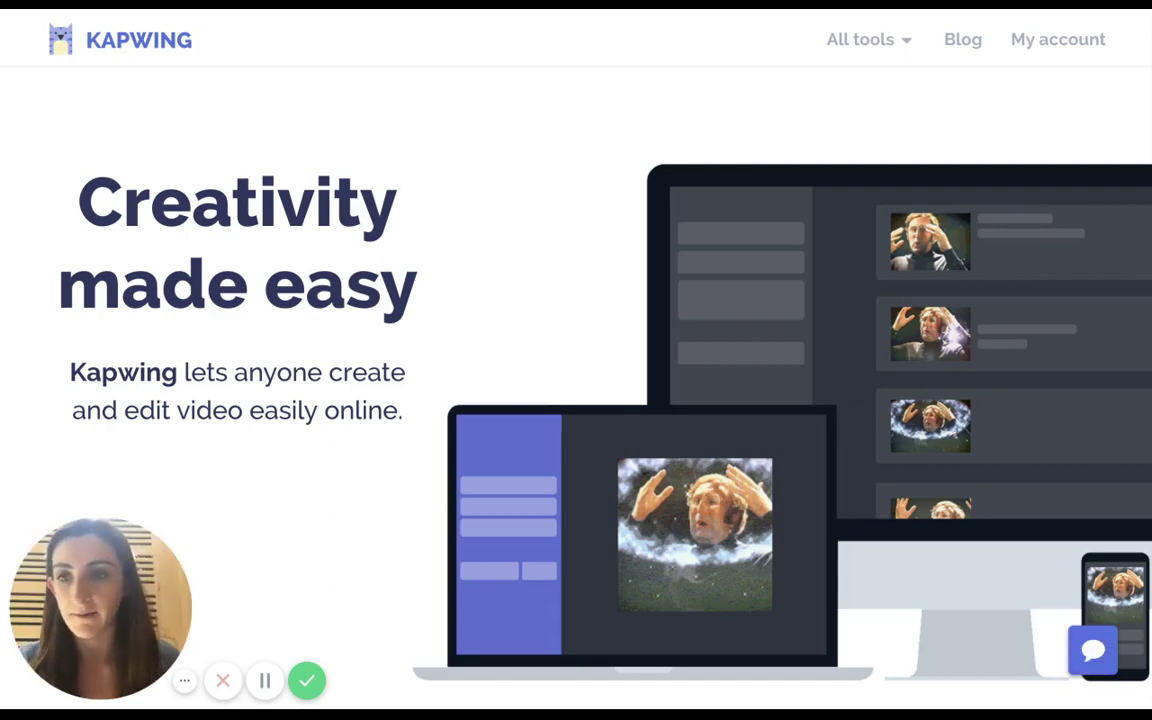
scroll(249, 458, "down", 5)
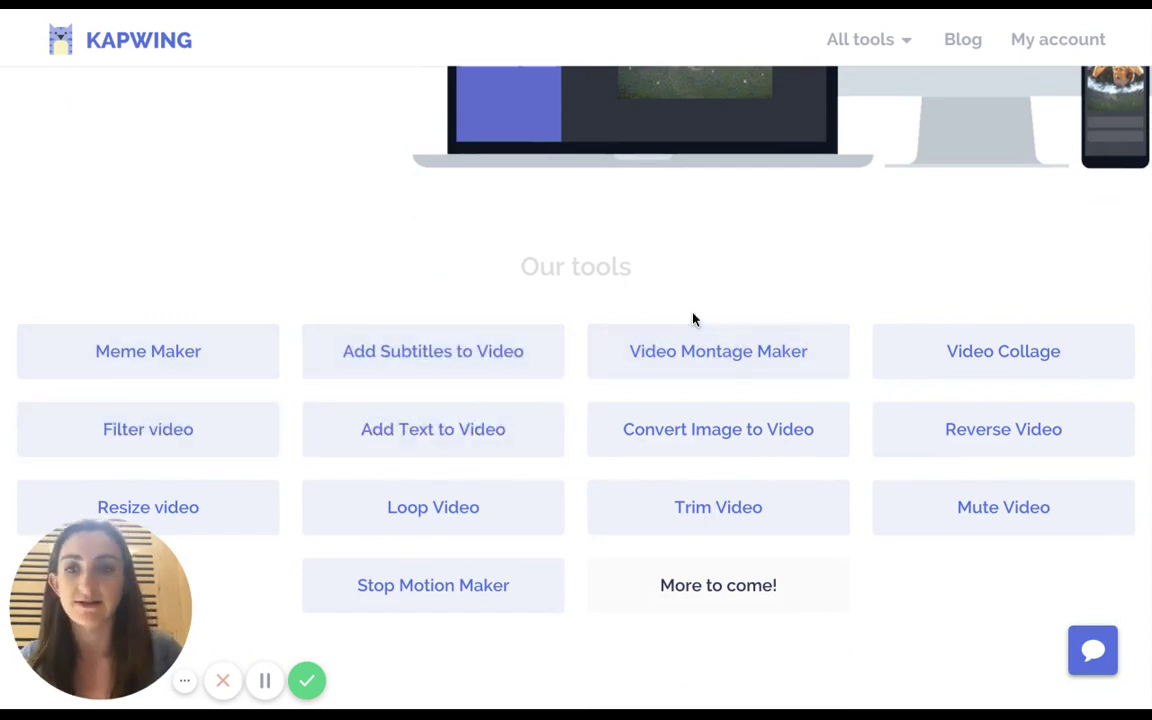
left_click(447, 362)
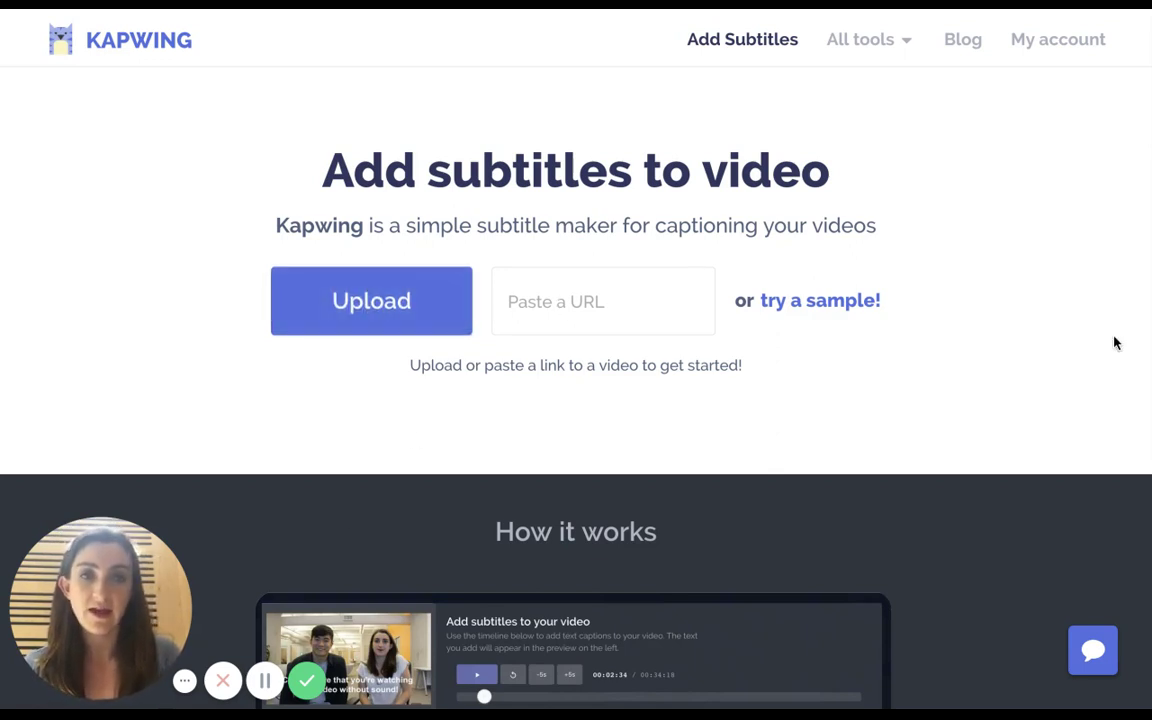
Skip the video link field and upload the selfie video into the subtitle editor
left_click(665, 289)
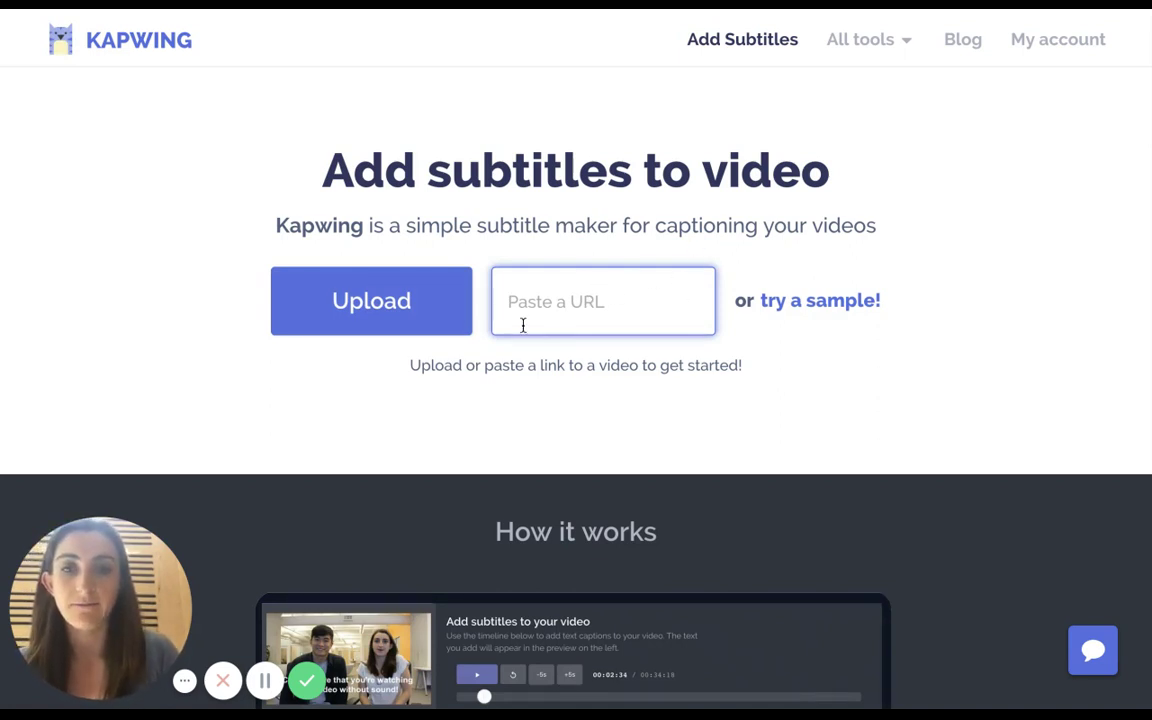
left_click(975, 207)
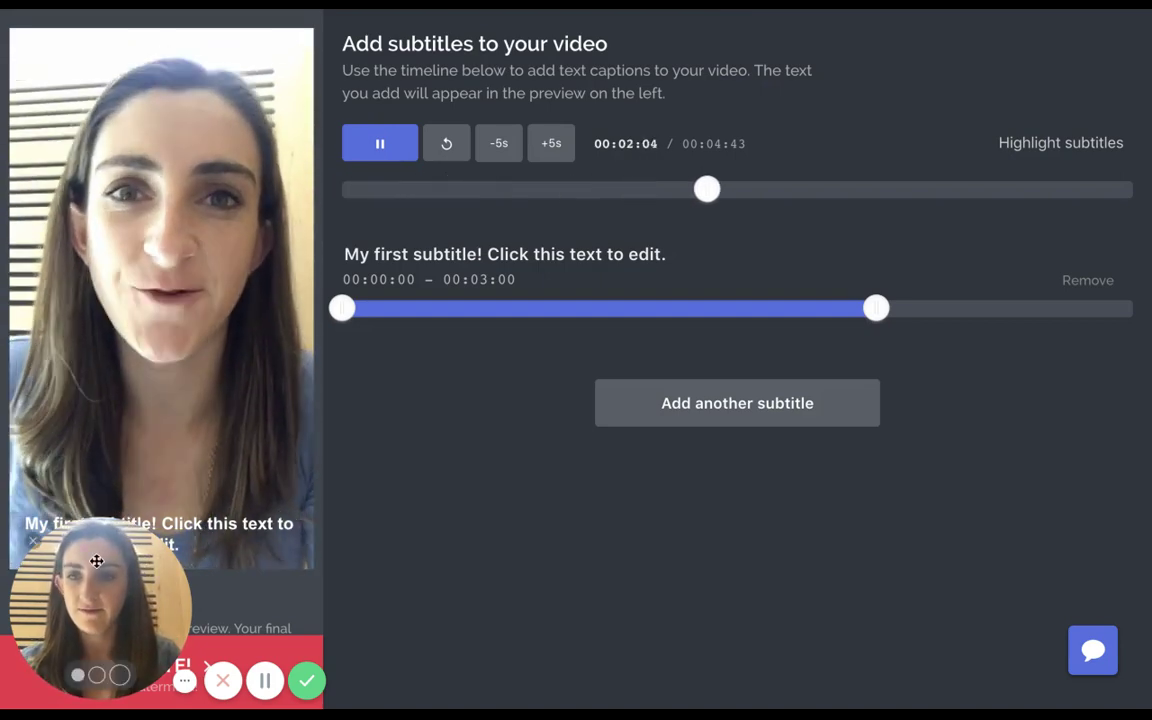
Replace the first subtitle's default text with 'Hi world!' and preview it
left_click_drag(95, 561, 752, 561)
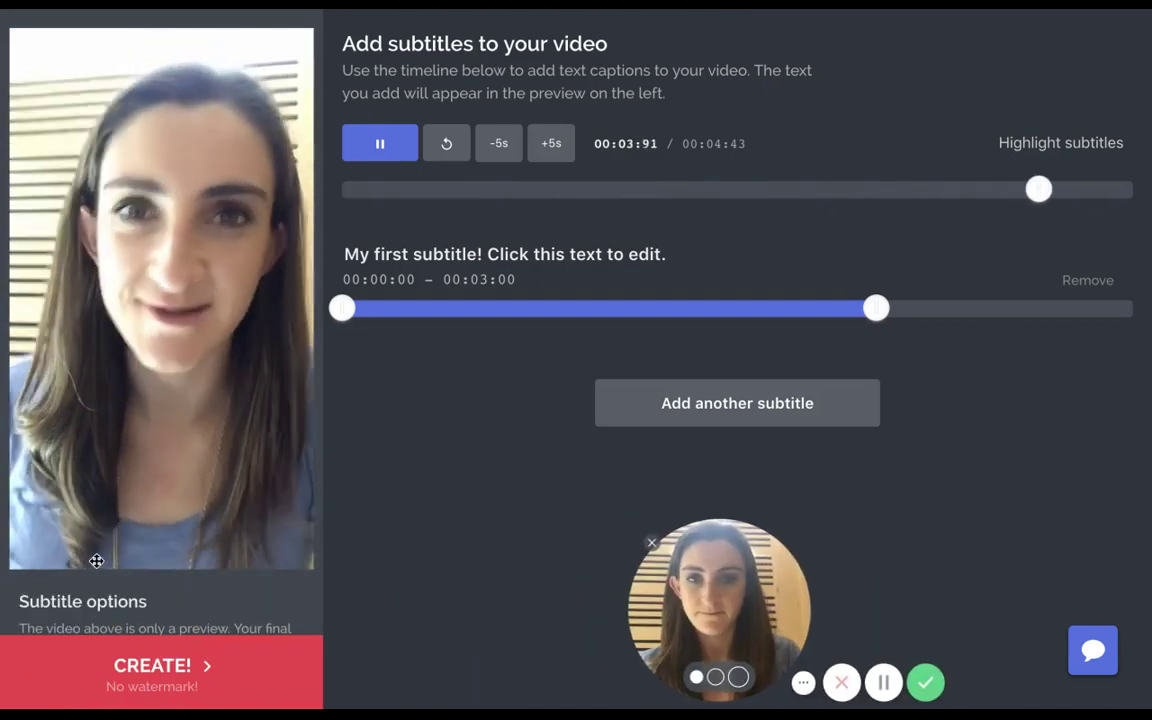
left_click(499, 190)
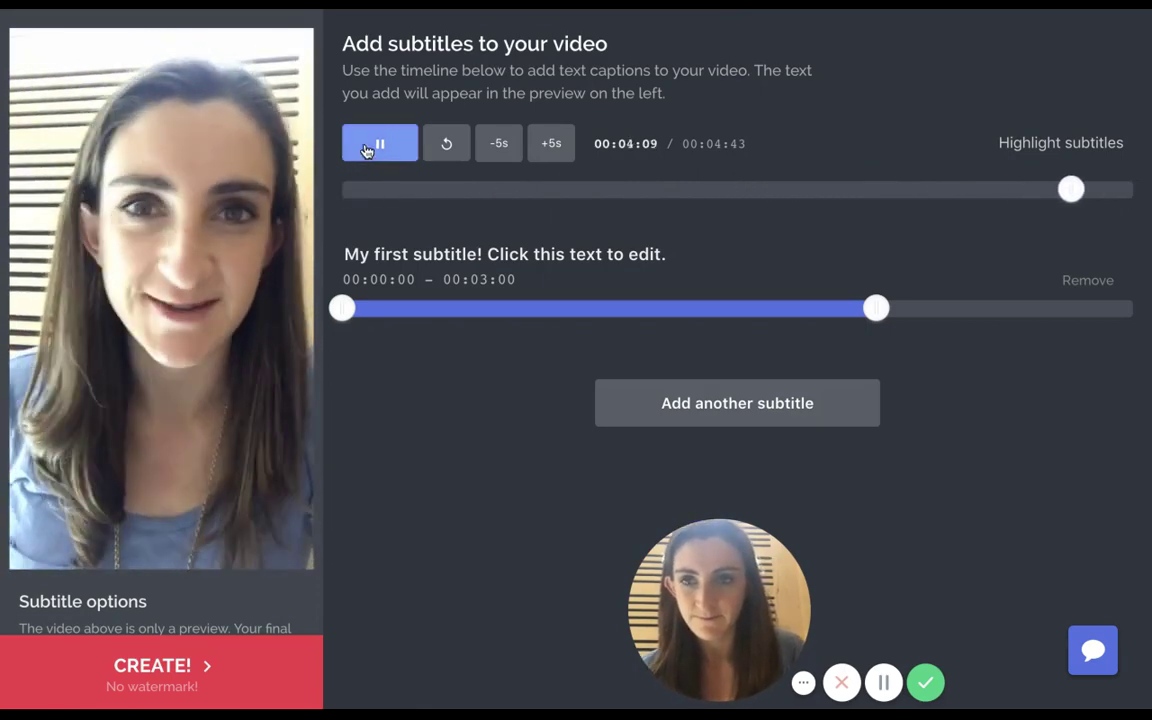
left_click(409, 254)
scroll(199, 529, "down", 3)
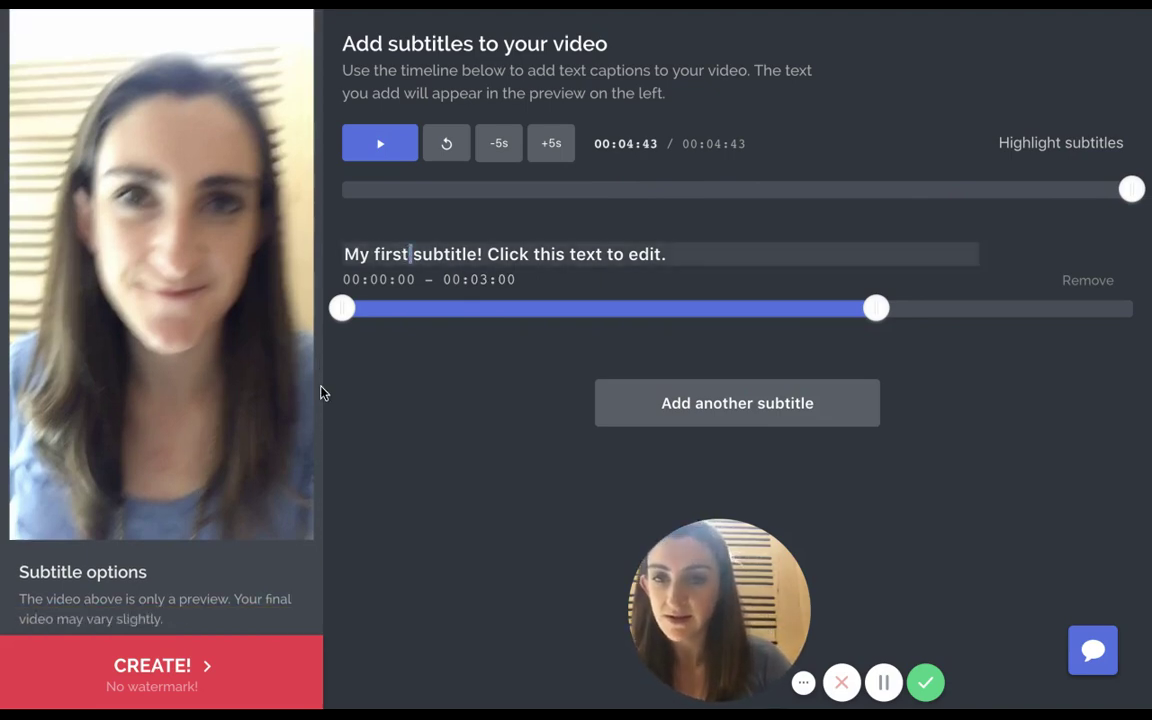
triple_click(466, 254)
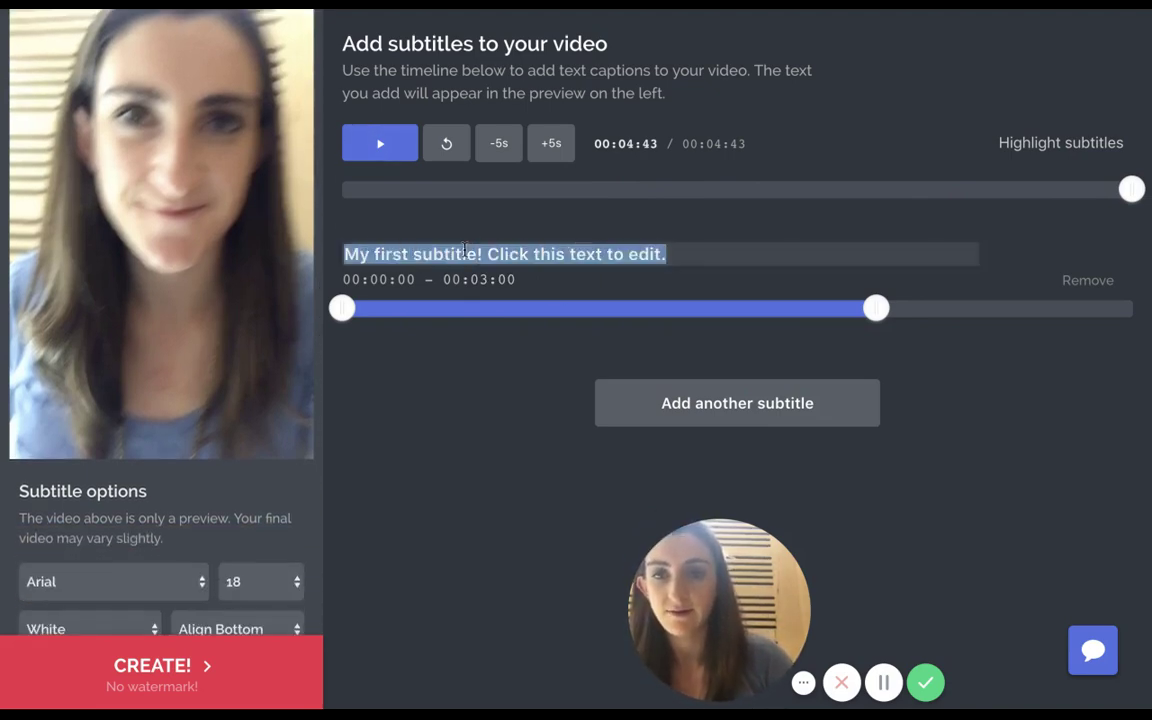
type("Hello ow")
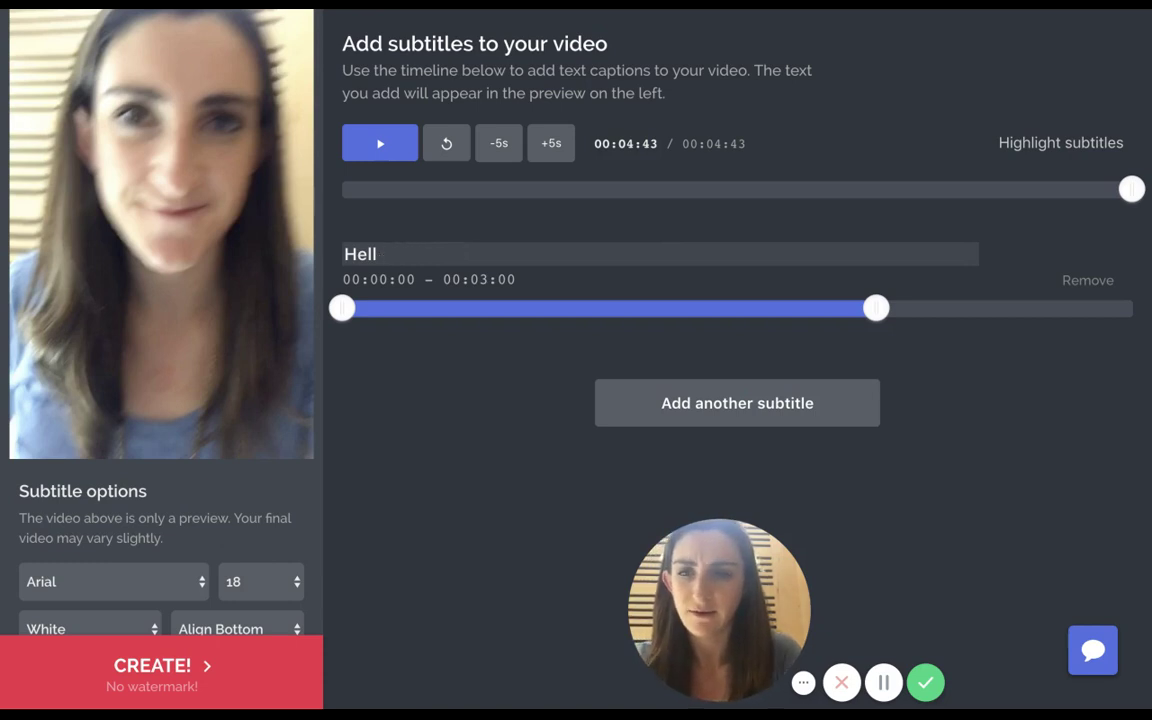
left_click(362, 148)
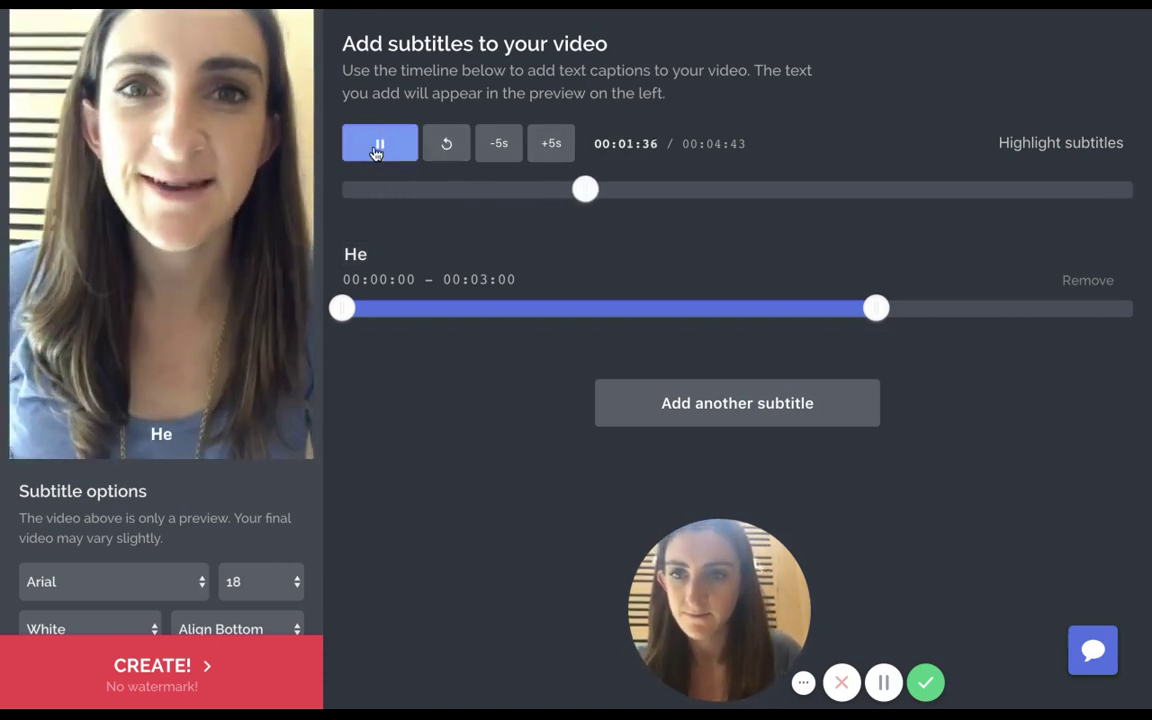
left_click(379, 143)
double_click(370, 242)
type("Hi world!")
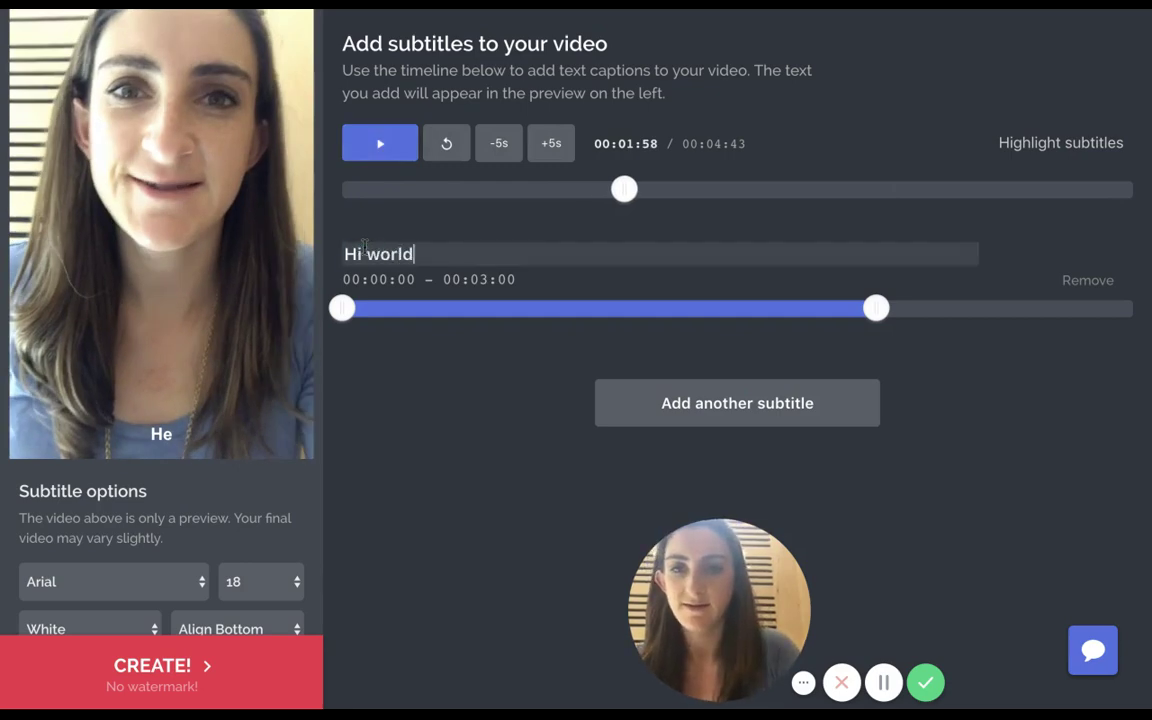
left_click(342, 310)
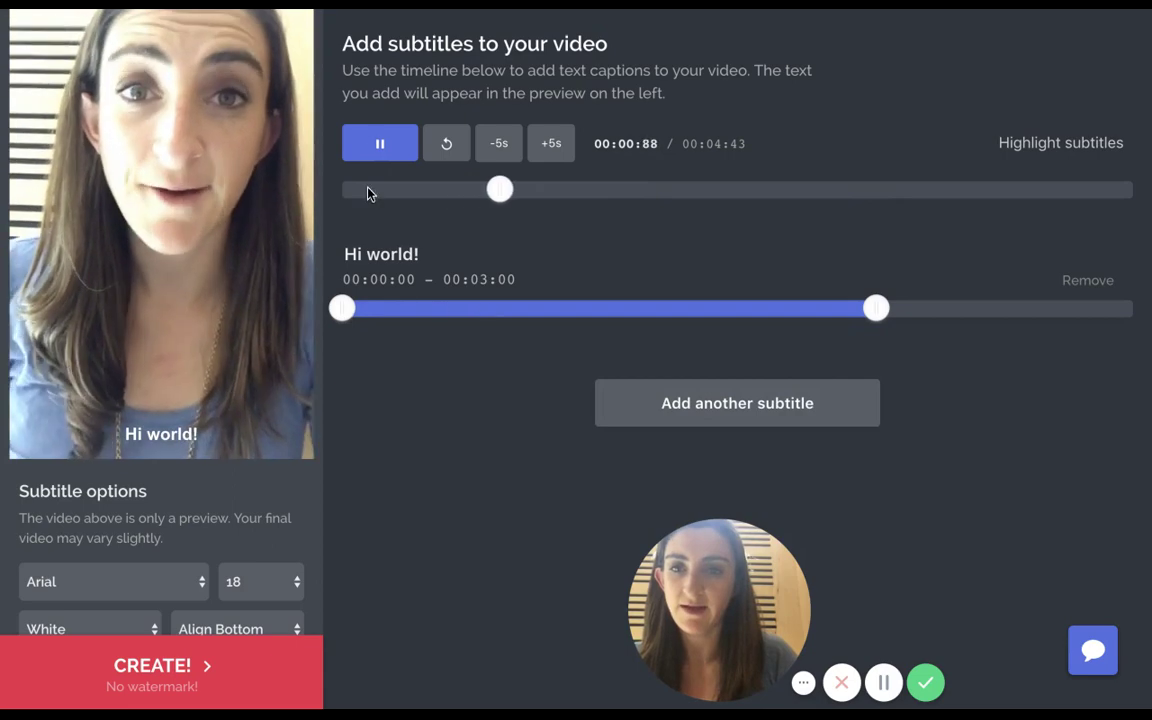
left_click(378, 152)
Set the Hi world! subtitle to start at 00:00:37 and end at 00:01:61
left_click_drag(342, 307, 354, 309)
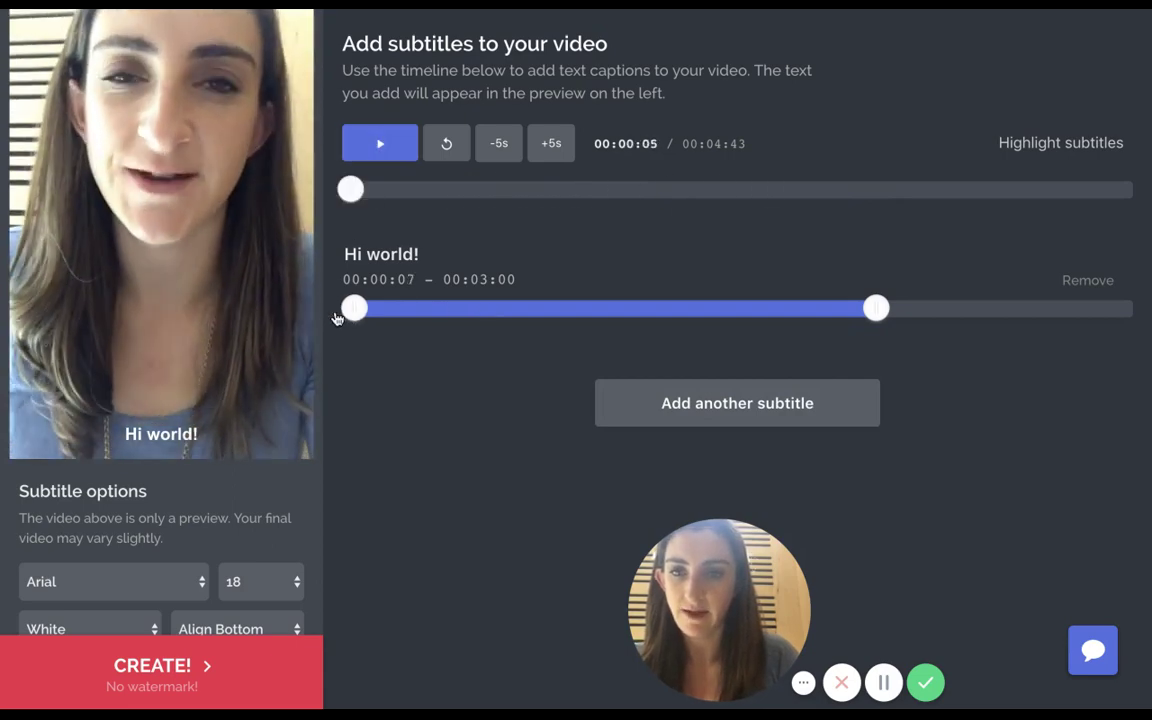
key("Right")
key("Right")
key("Right")
key("Right")
key("Right")
key("Right")
key("Right")
key("Right")
key("Right")
key("Right")
key("Right")
key("Right")
key("Right")
key("Right")
key("Right")
key("Right")
key("Right")
key("Right")
key("Right")
key("Right")
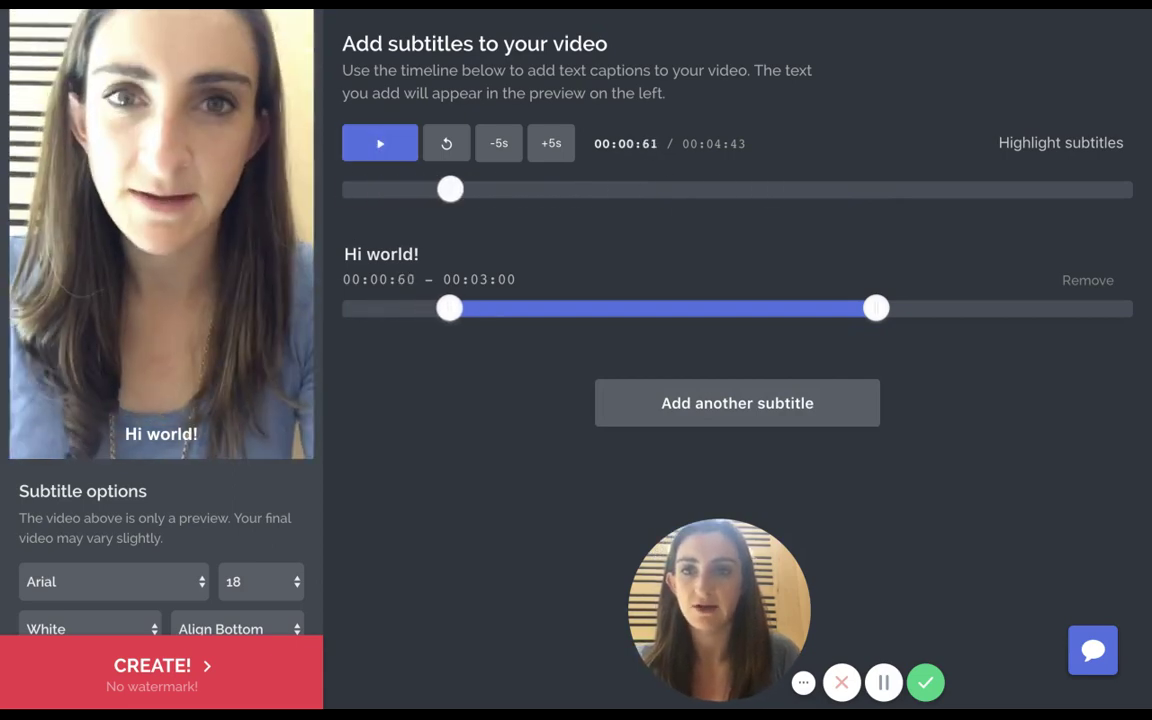
key("Left")
key("Left")
key("Left")
key("Left")
key("Left")
key("Left")
key("Left")
key("Left")
key("Left")
key("Left")
key("Left")
key("Left")
key("Left")
key("Left")
key("Left")
key("Left")
key("Left")
key("Left")
key("Left")
key("Left")
key("Right")
key("Right")
key("Right")
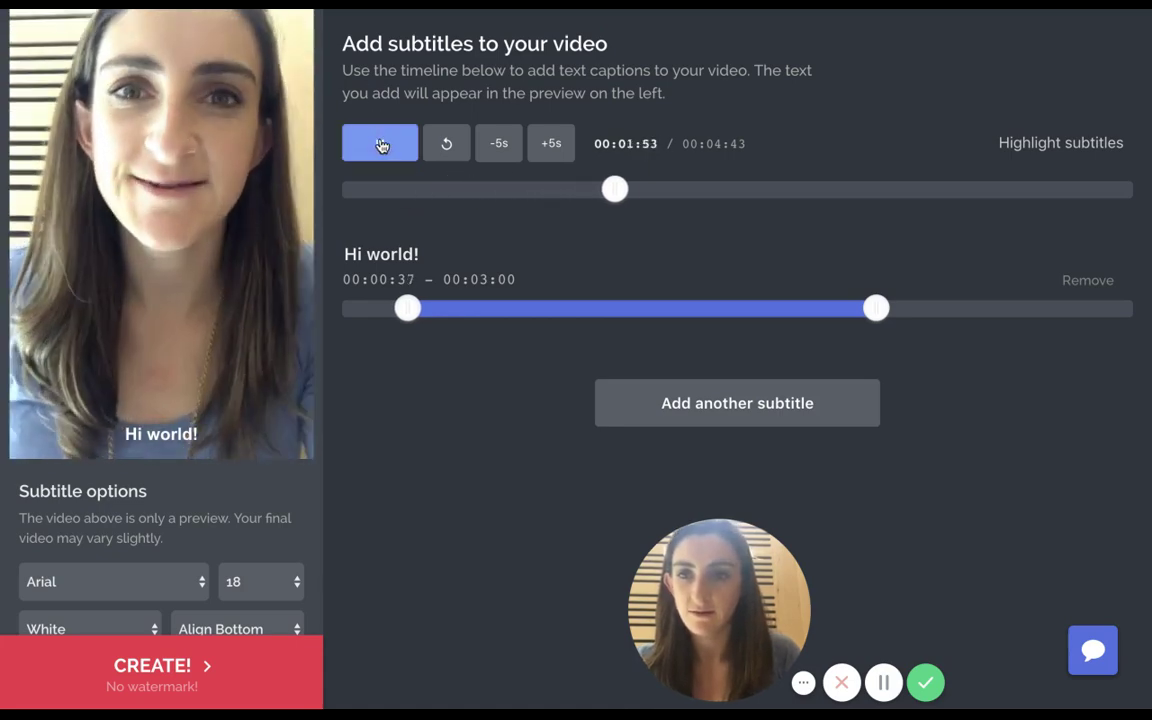
left_click(378, 146)
left_click(880, 314)
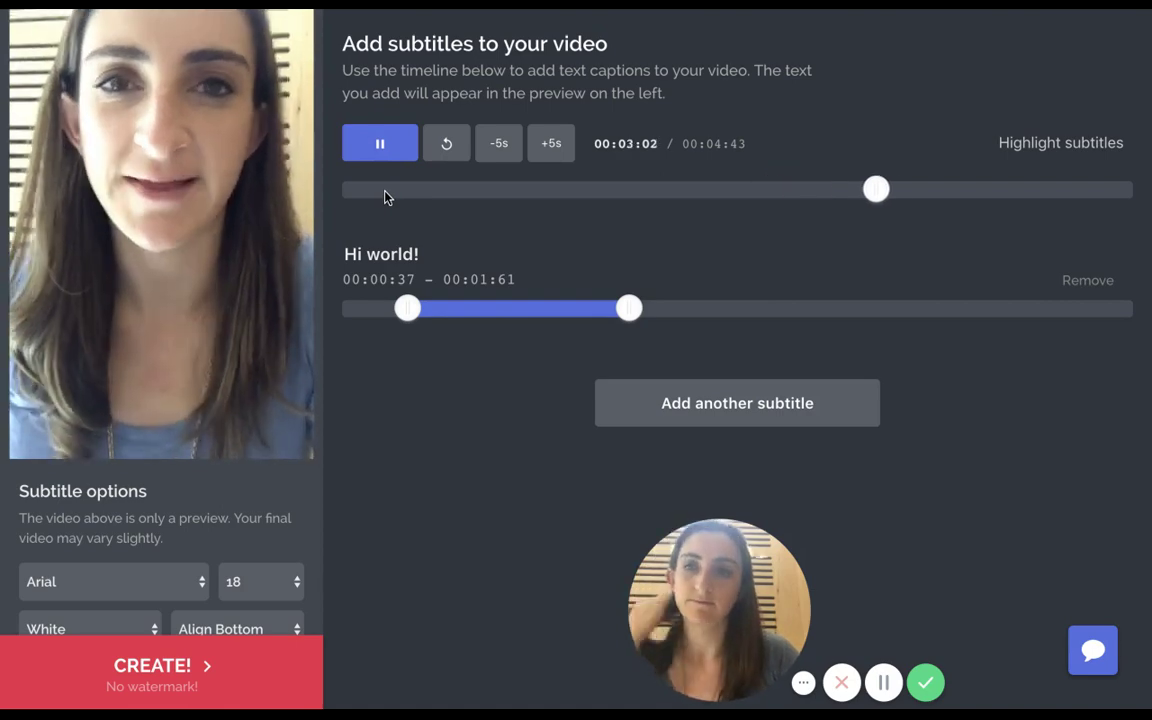
Add a second subtitle reading 'Here are some photos of what my life looks like in San Francisco'
left_click(689, 392)
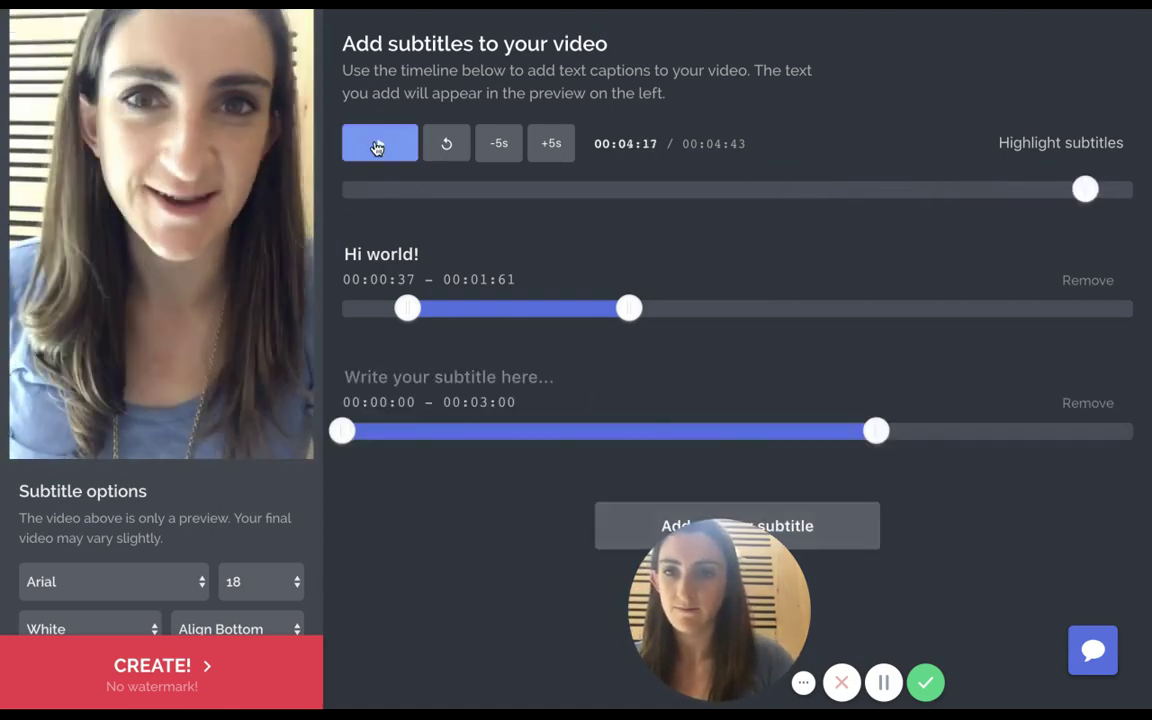
left_click(366, 377)
type("Here s")
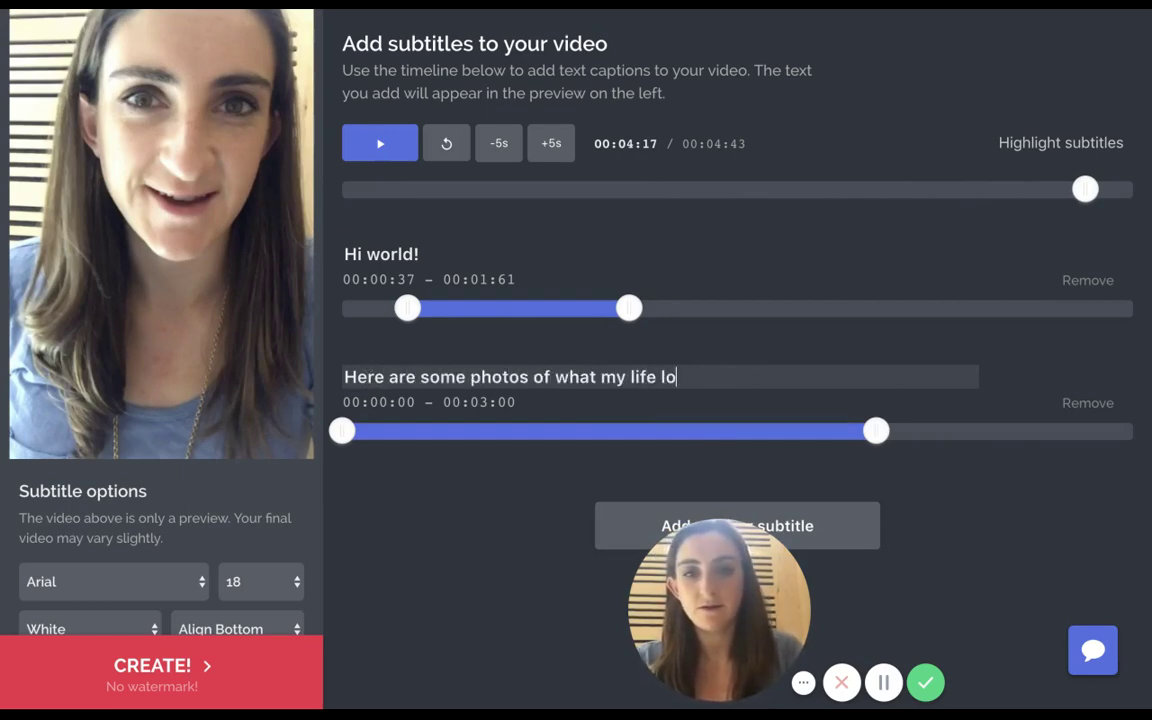
type("ome photos of what my life looks like in San Francisco")
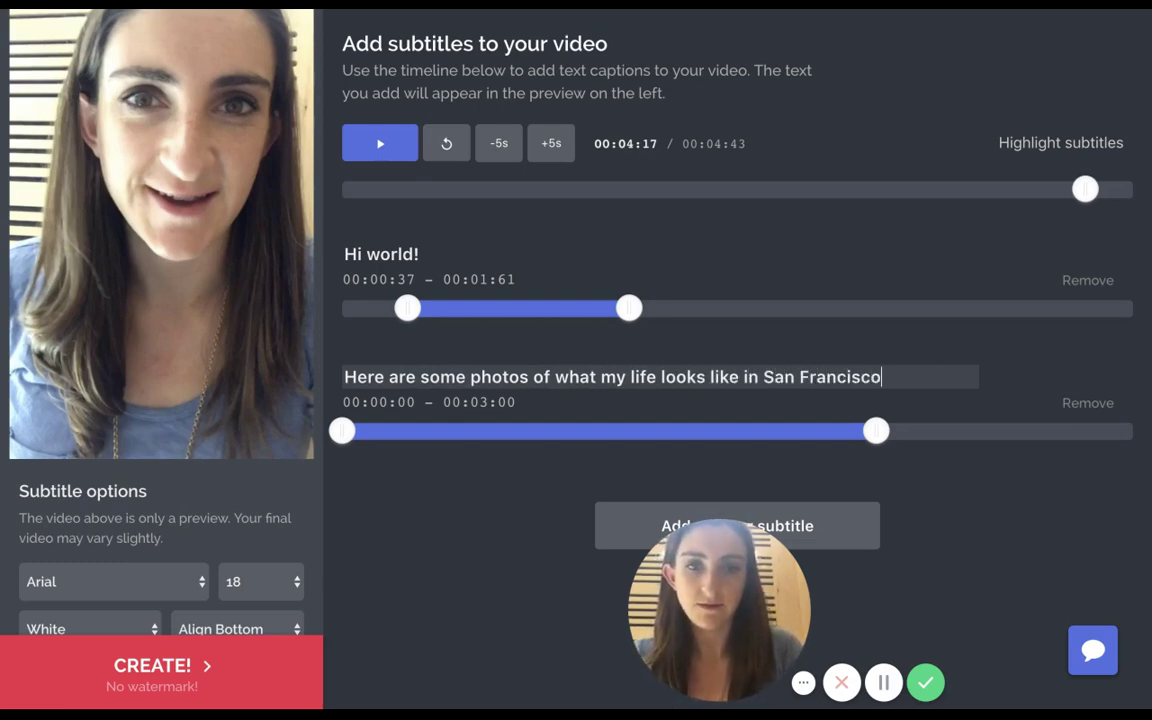
Time the San Francisco subtitle from 00:01:69 to the video end at 00:04:44, then preview
left_click(362, 152)
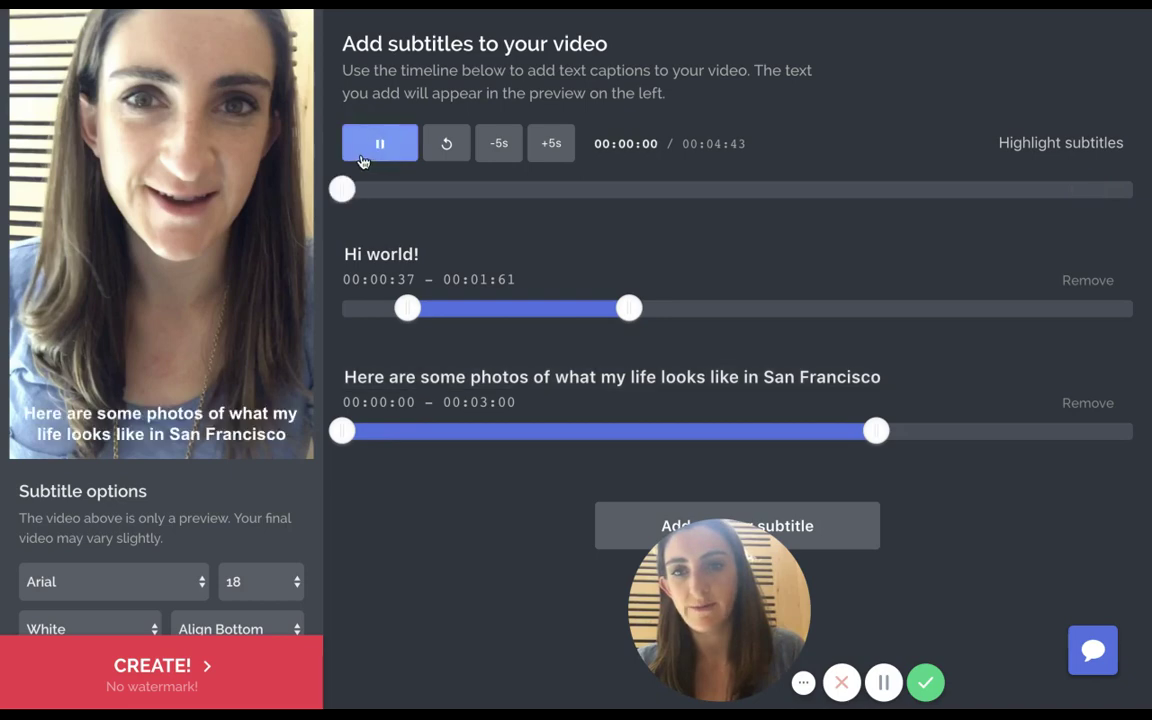
left_click(376, 147)
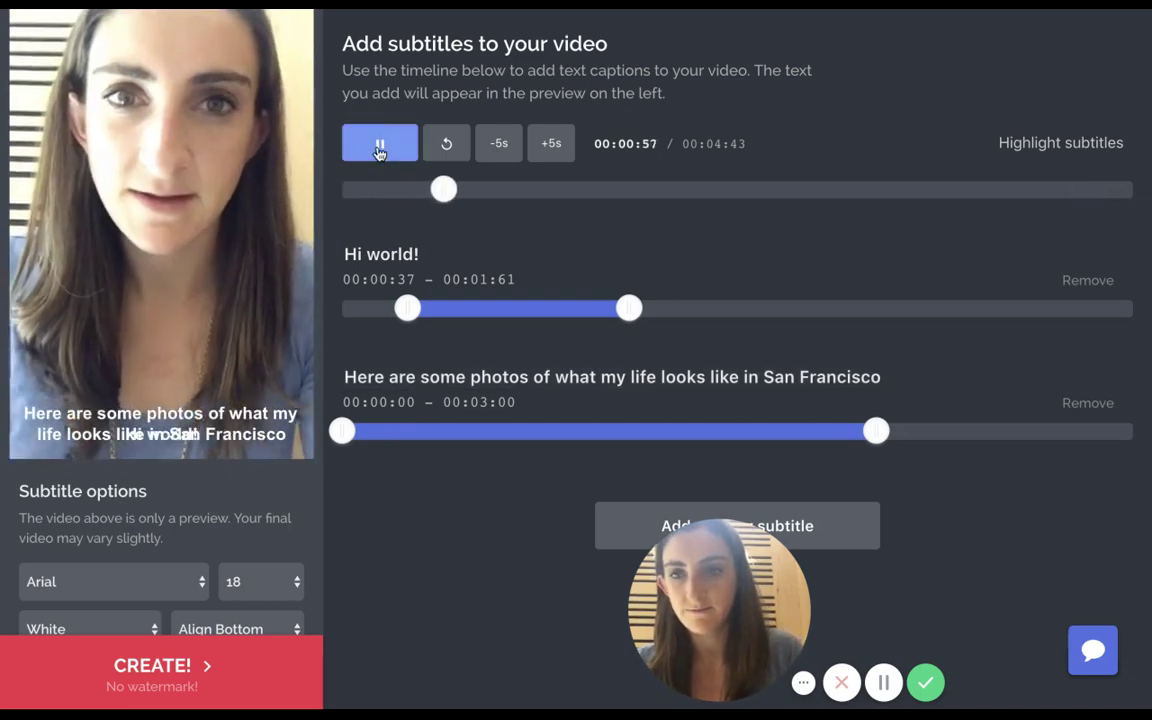
left_click(376, 147)
left_click_drag(345, 430, 642, 430)
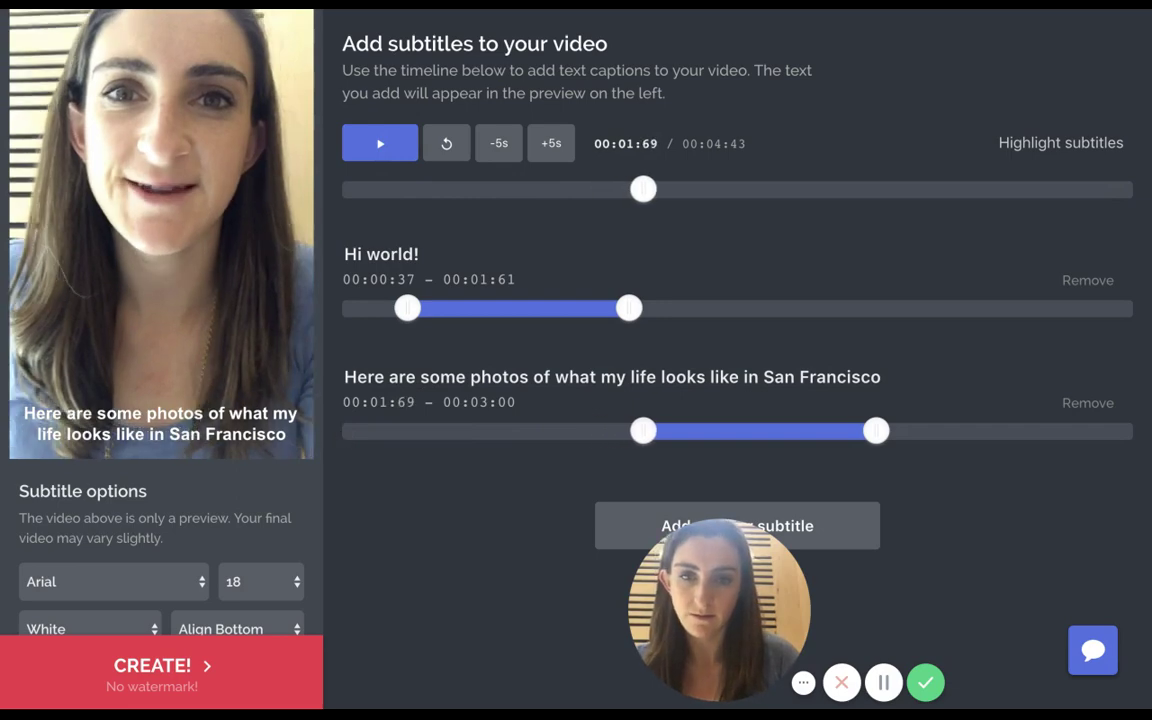
left_click(343, 131)
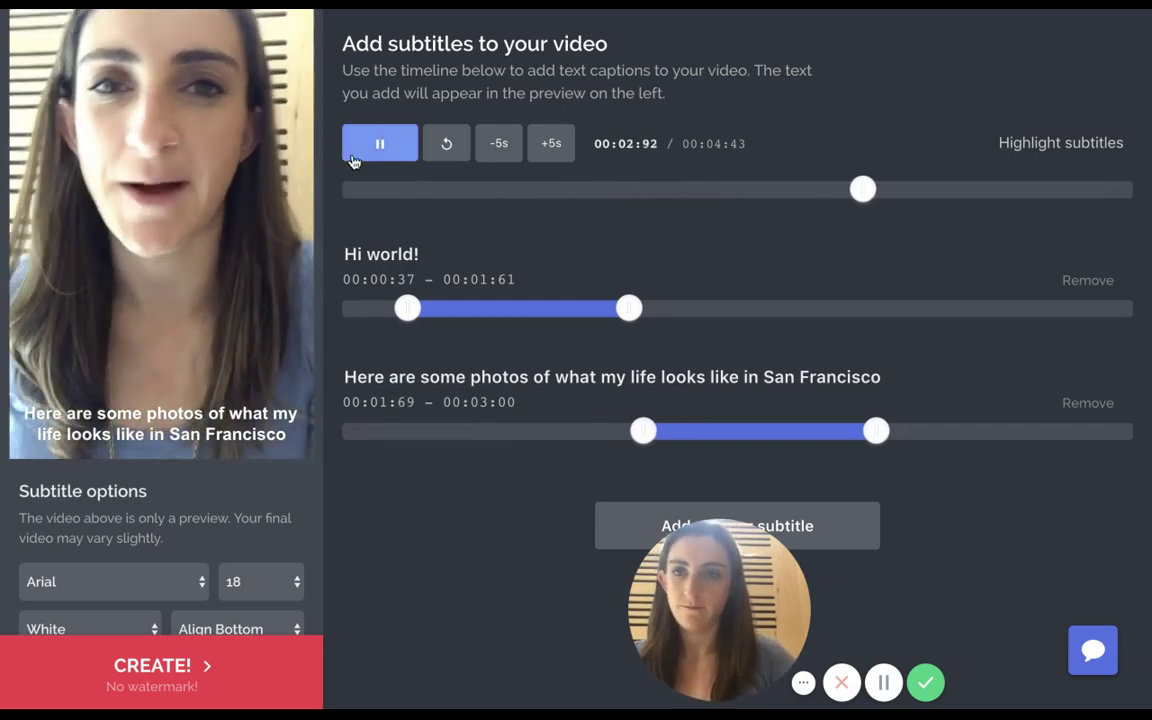
left_click_drag(876, 430, 1132, 430)
left_click(348, 146)
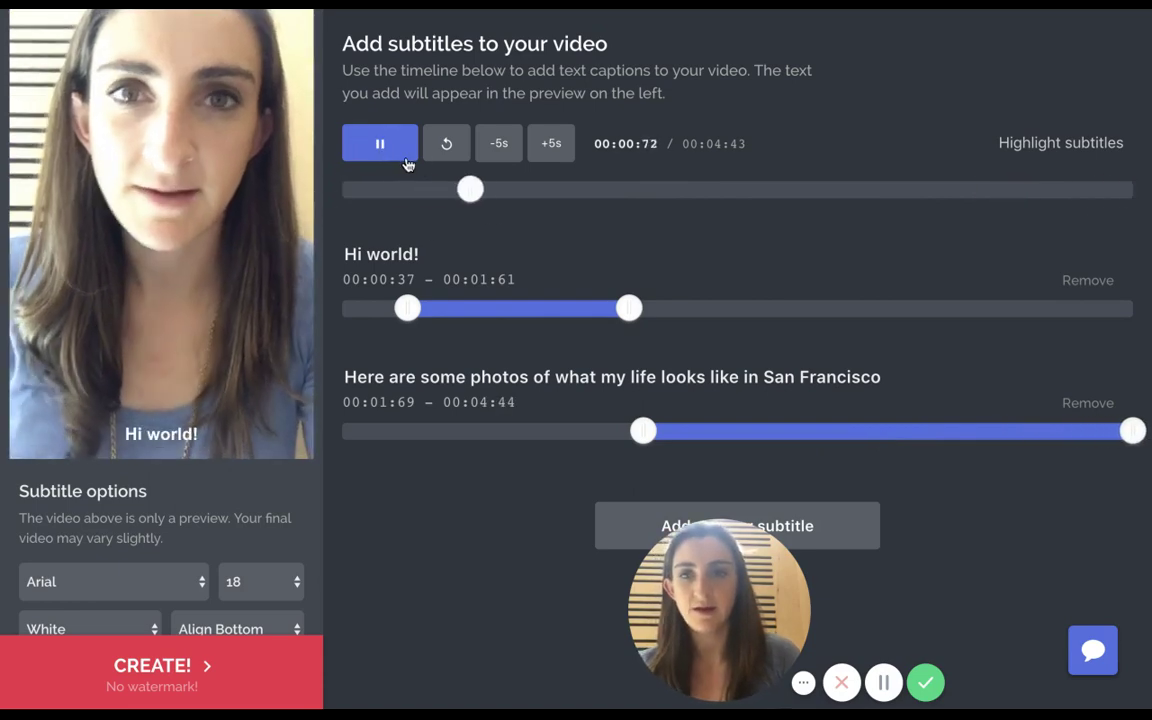
left_click(380, 144)
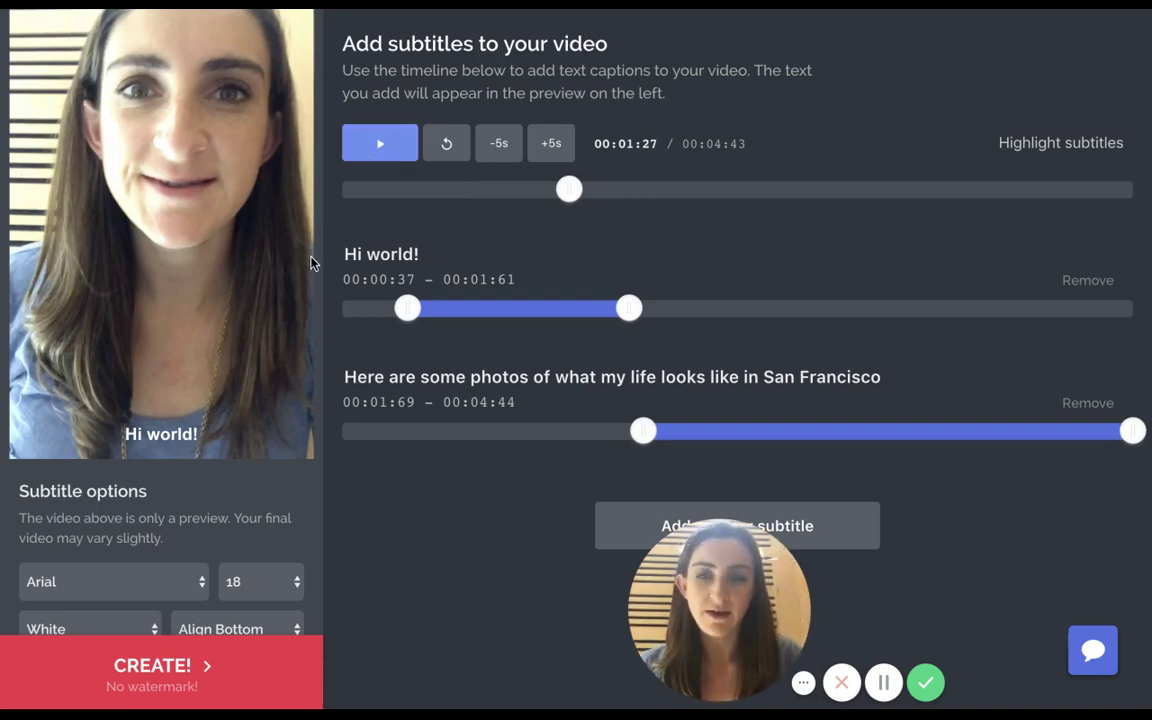
scroll(301, 275, "up", 2)
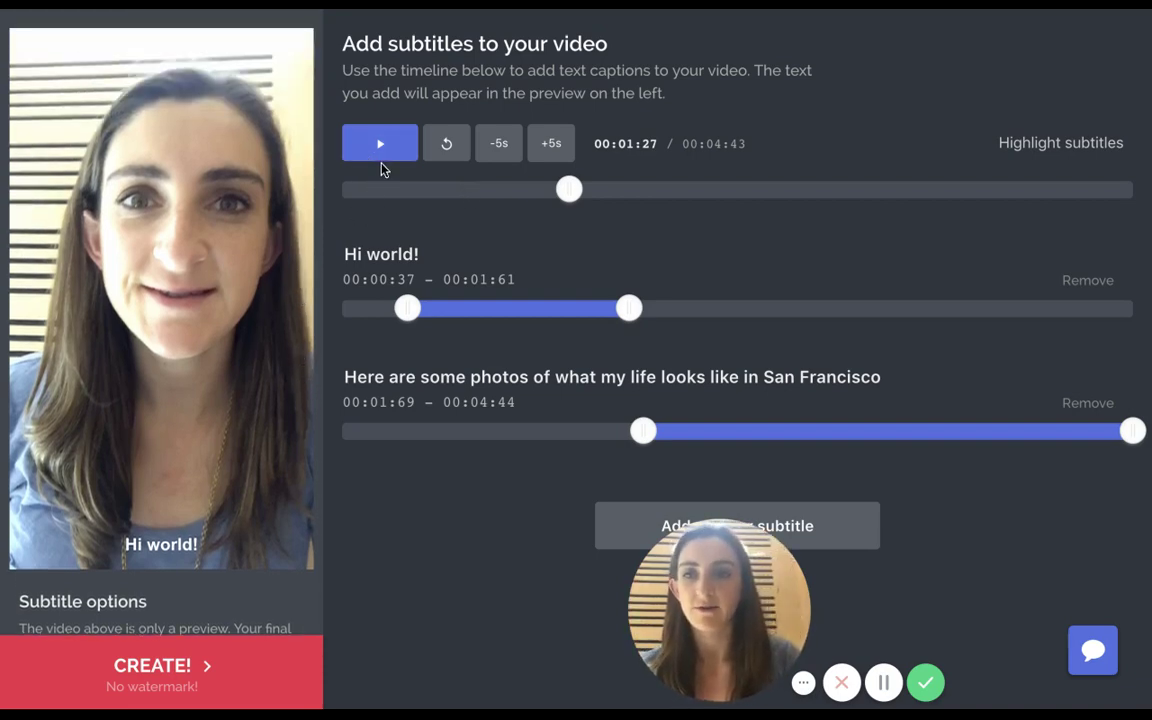
left_click(379, 146)
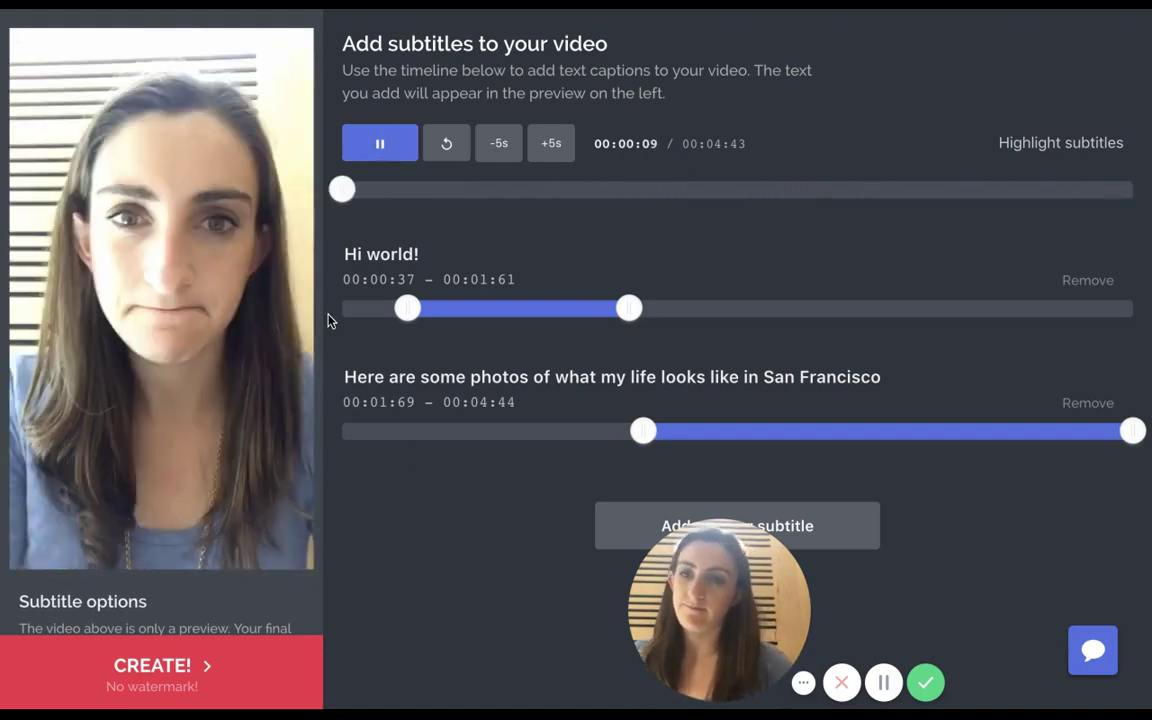
left_click(383, 148)
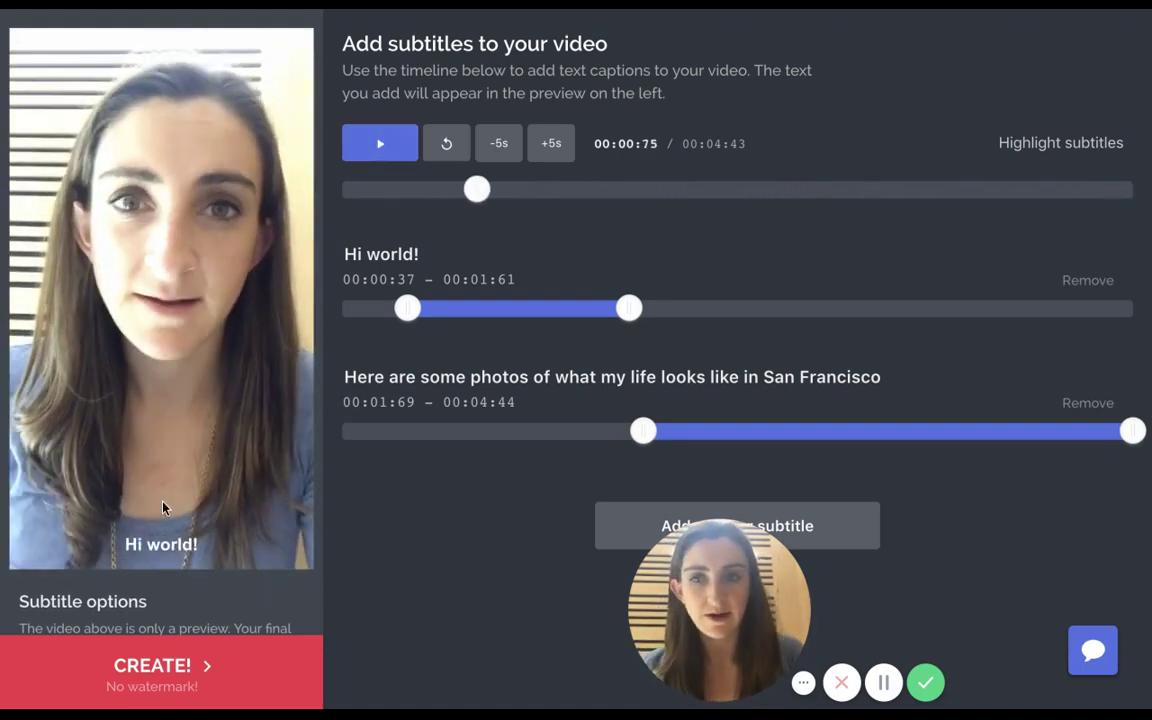
Try red and green subtitle colours, then keep the subtitles white
scroll(141, 493, "down", 5)
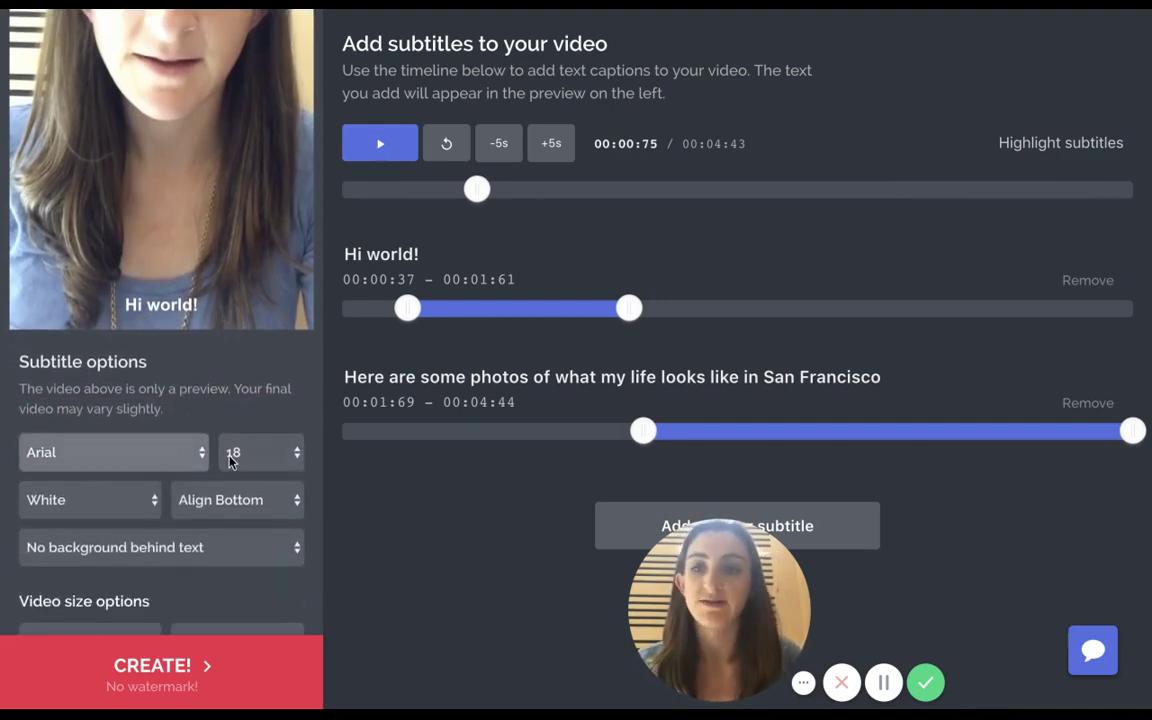
left_click(125, 513)
left_click(95, 500)
left_click(88, 505)
left_click(108, 501)
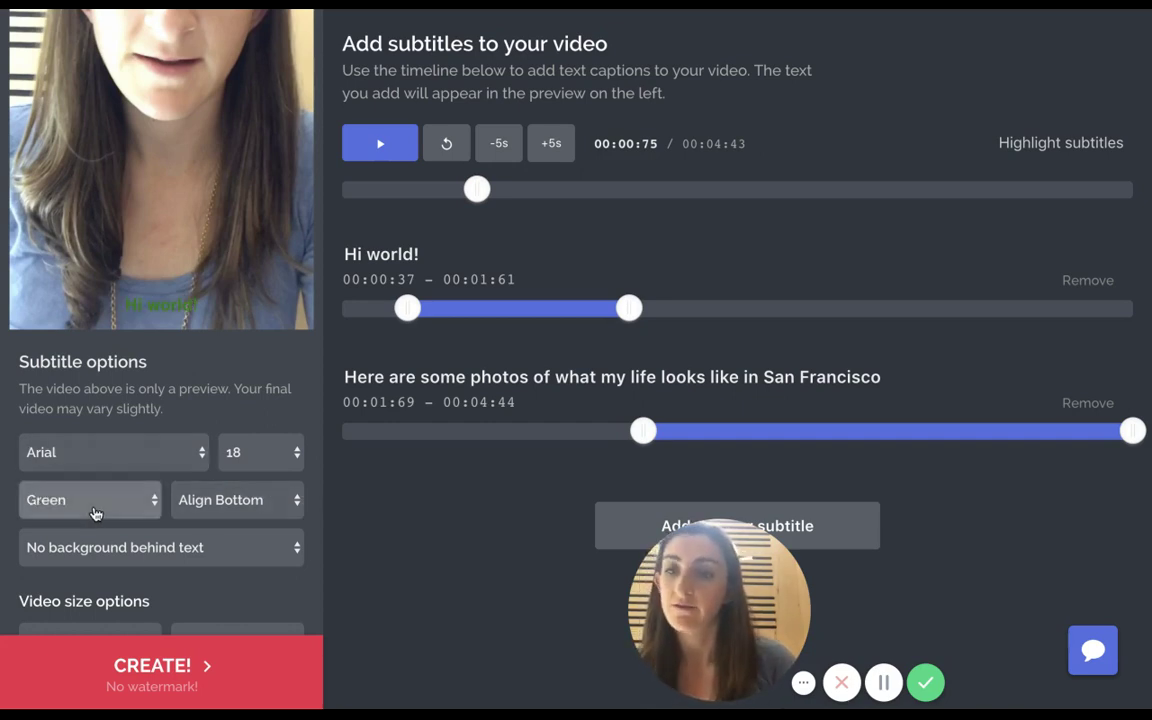
left_click(95, 513)
left_click(86, 462)
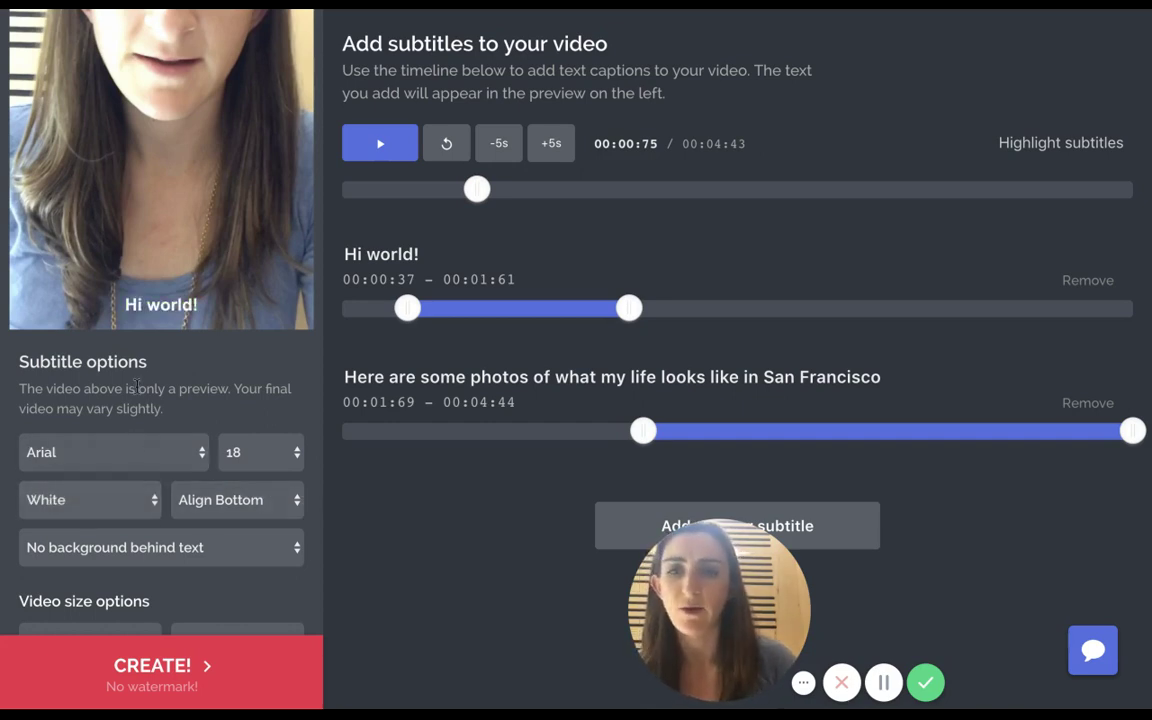
Change the subtitle font from Impact to Wallpoet and play the preview
left_click(117, 455)
left_click(77, 470)
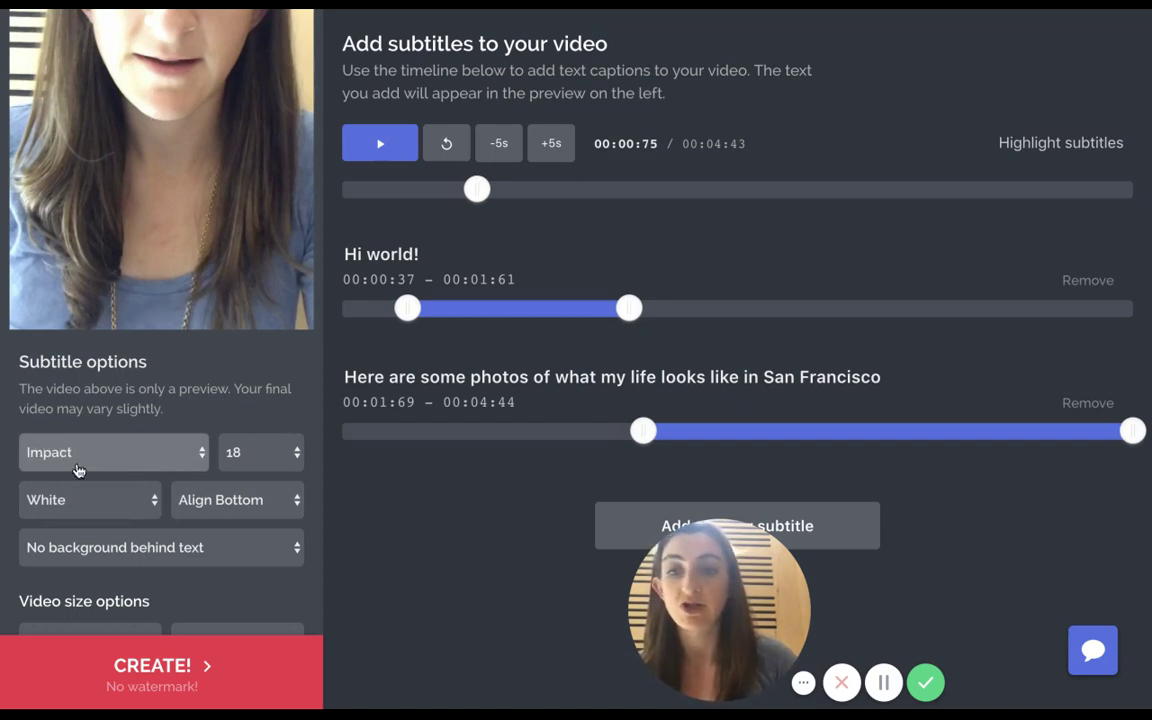
left_click(140, 451)
left_click(119, 471)
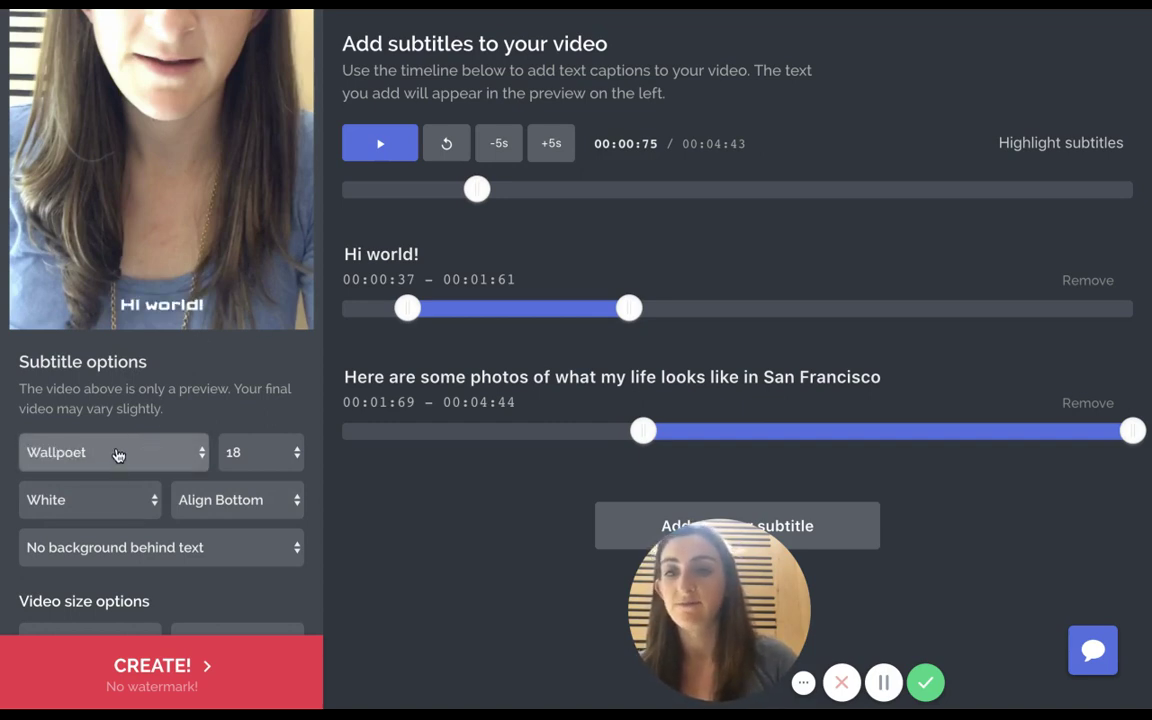
left_click(379, 145)
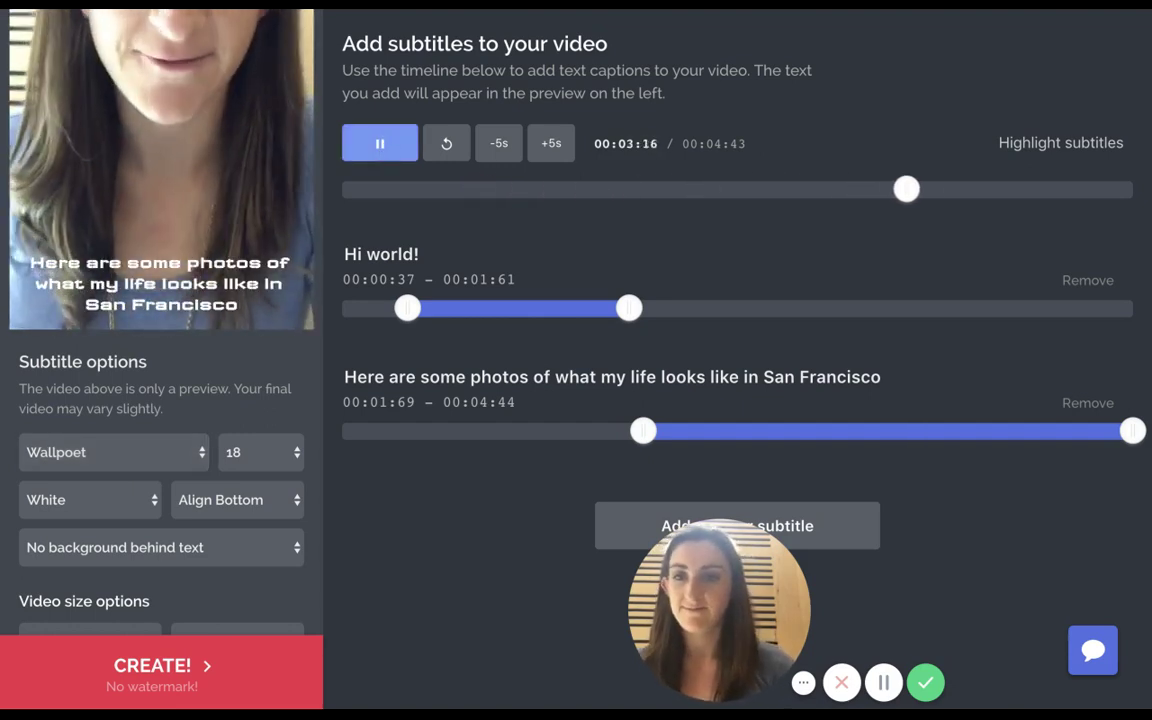
left_click(380, 145)
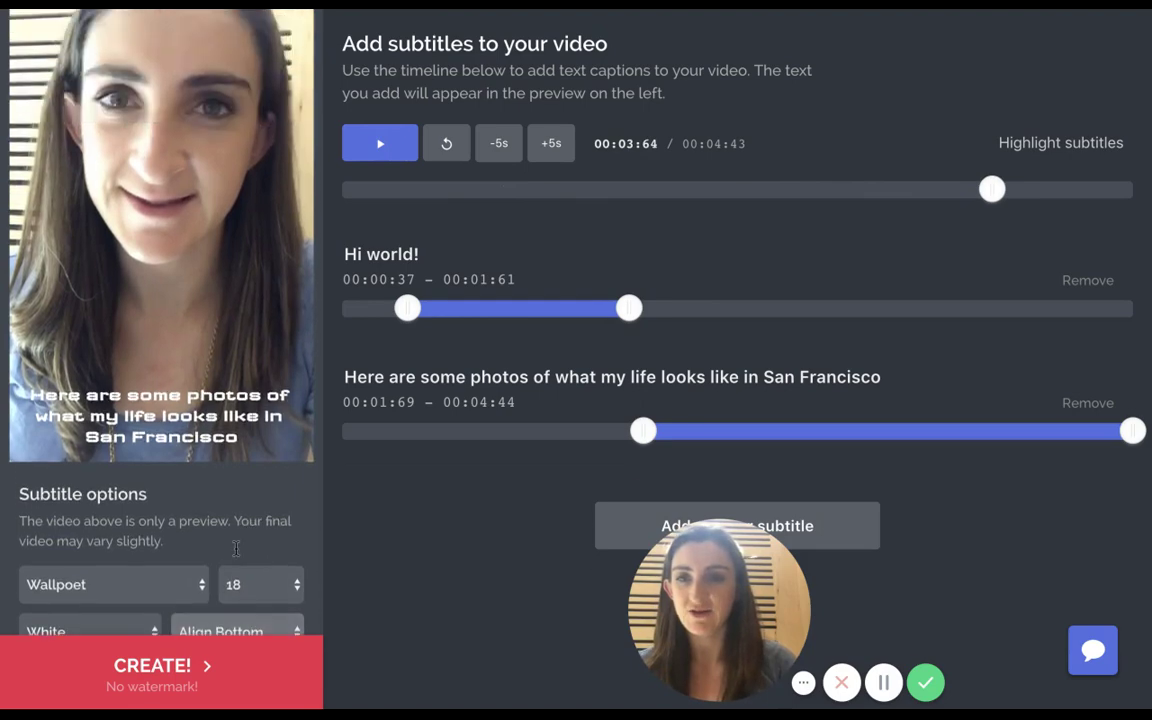
Try Align Top, then keep the subtitles at Align Bottom
left_click(228, 632)
left_click(198, 275)
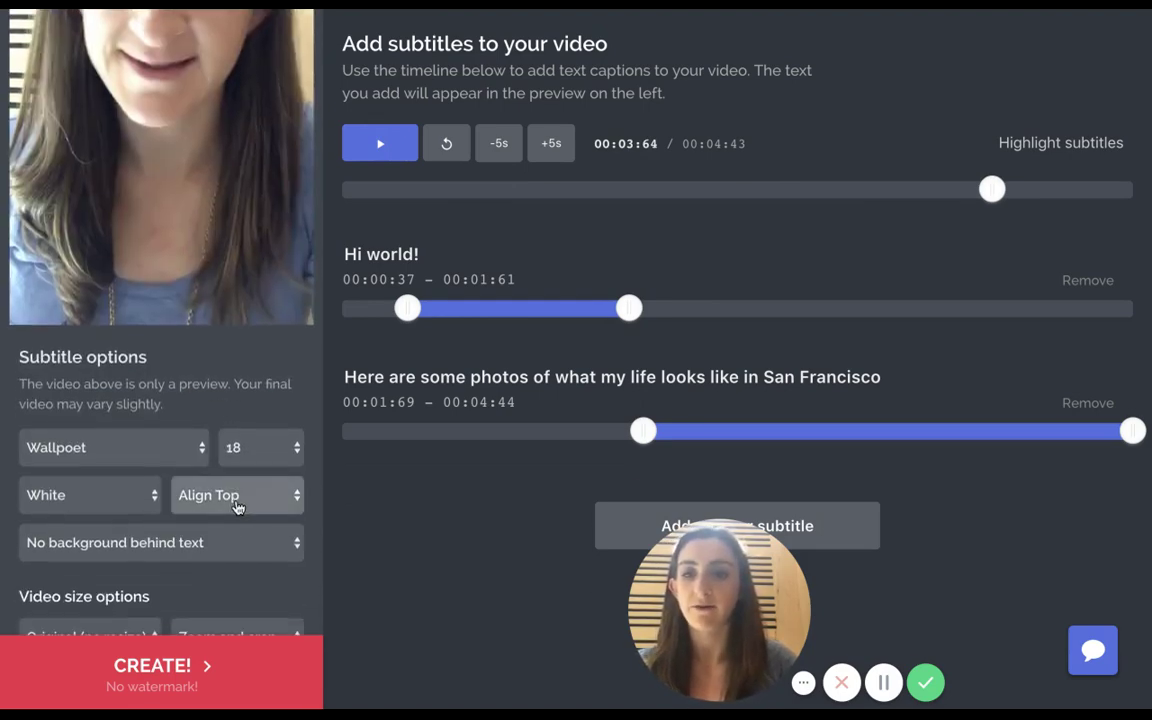
left_click(237, 508)
left_click(214, 552)
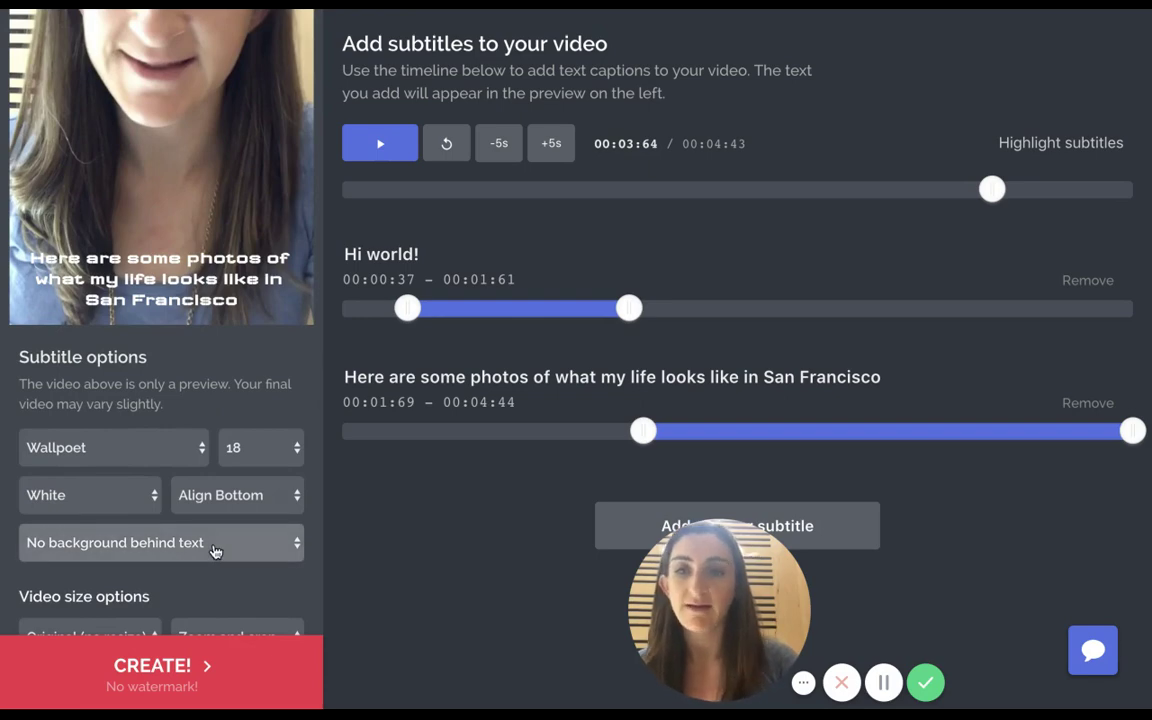
Put a black background behind the subtitle text
left_click(214, 552)
left_click(214, 572)
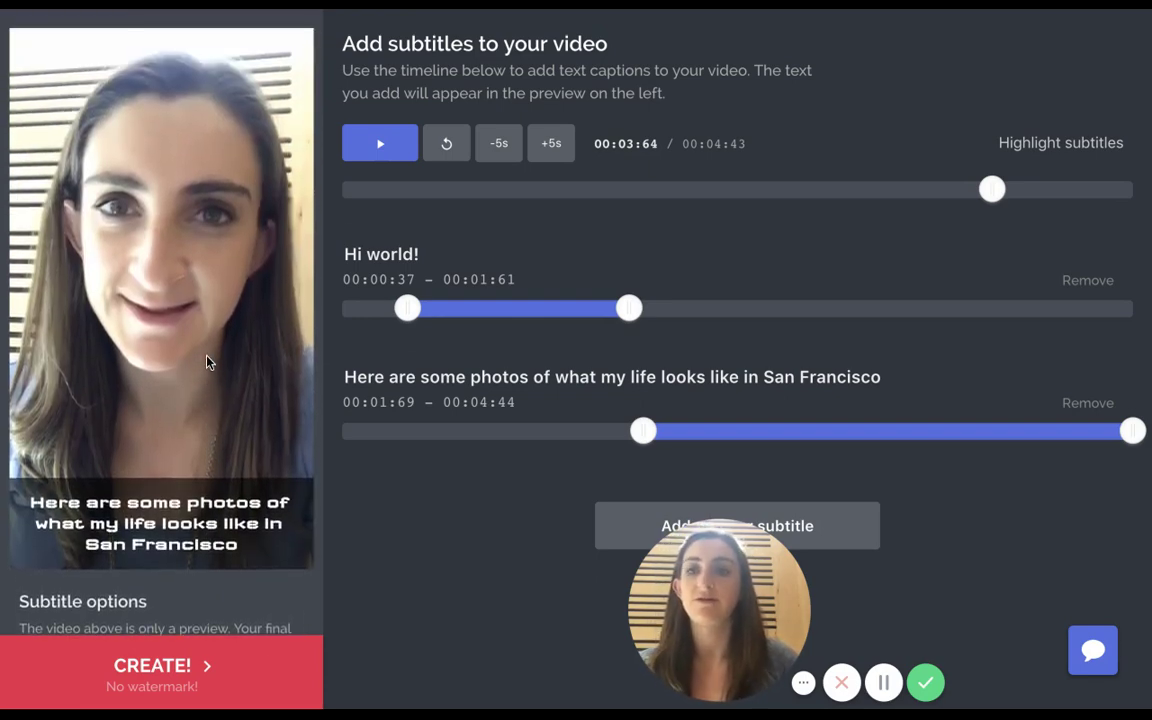
scroll(207, 362, "down", 1)
scroll(207, 362, "down", 3)
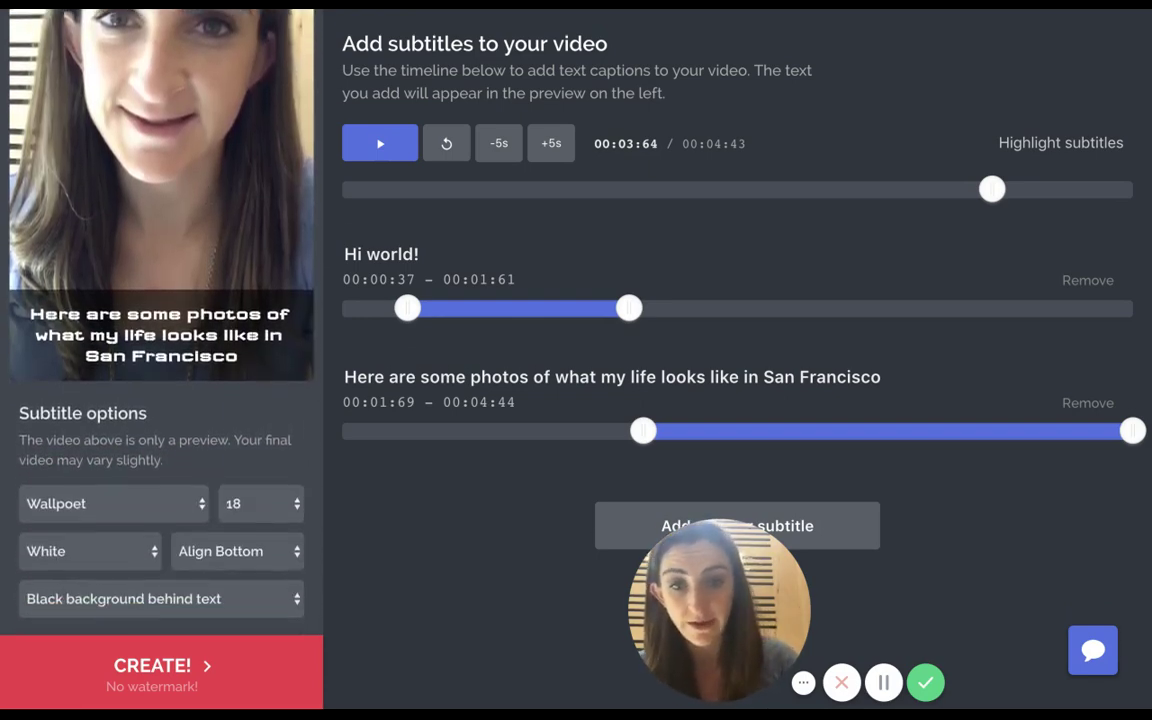
scroll(160, 400, "down", 1)
scroll(200, 338, "down", 3)
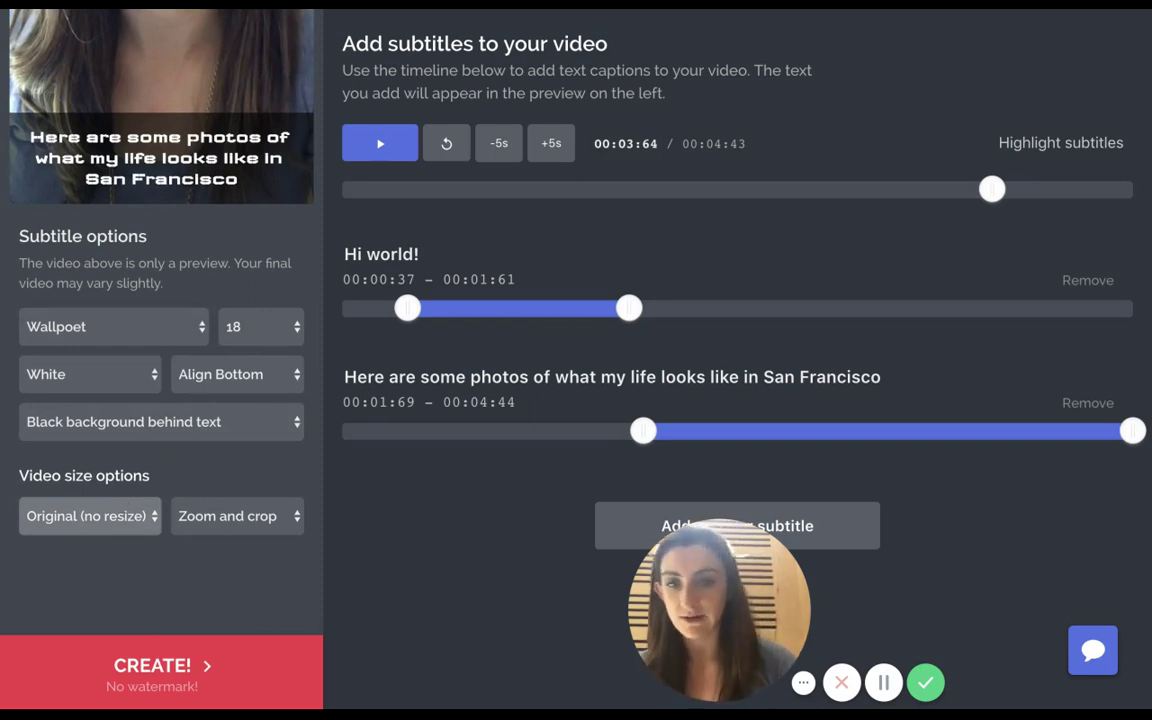
Set the video size to 9:16 (Story) and choose No background behind text
left_click(90, 516)
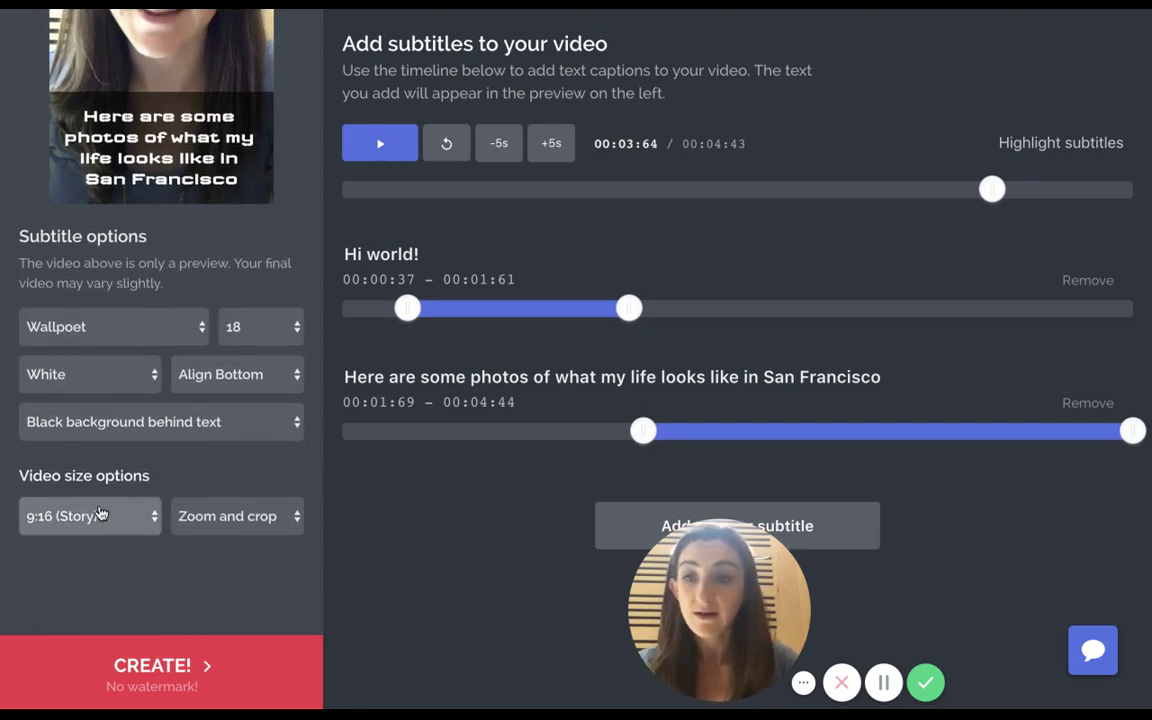
left_click(100, 515)
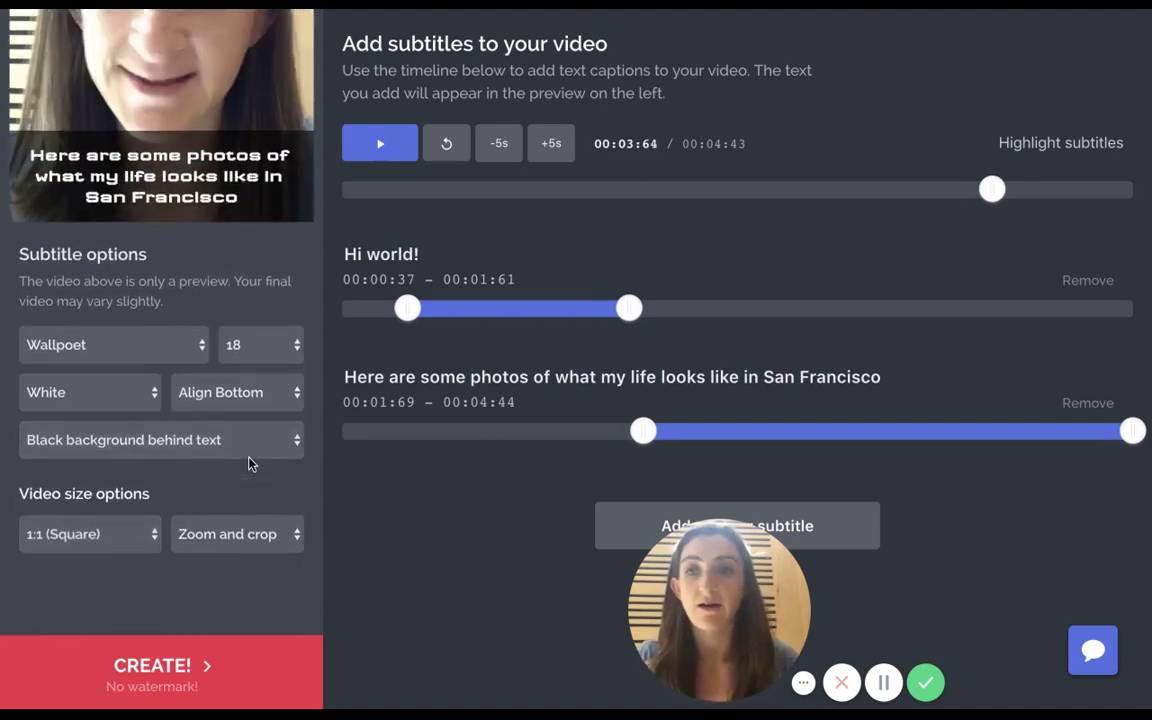
scroll(185, 545, "down", 1)
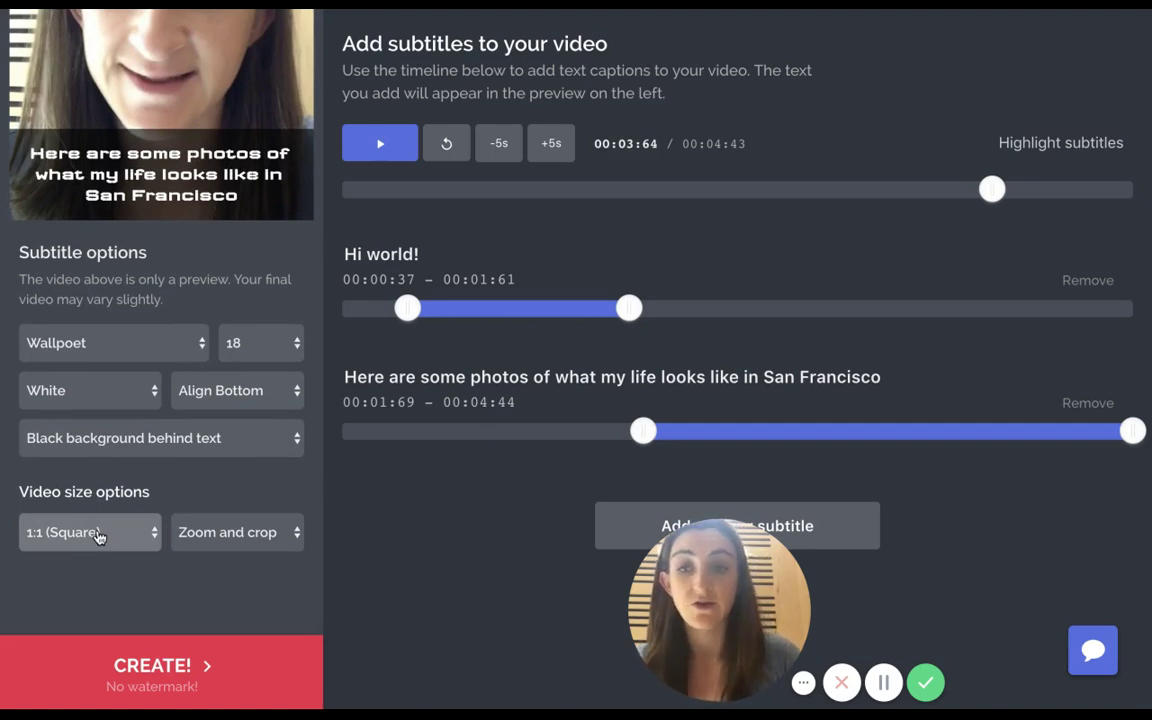
left_click(98, 537)
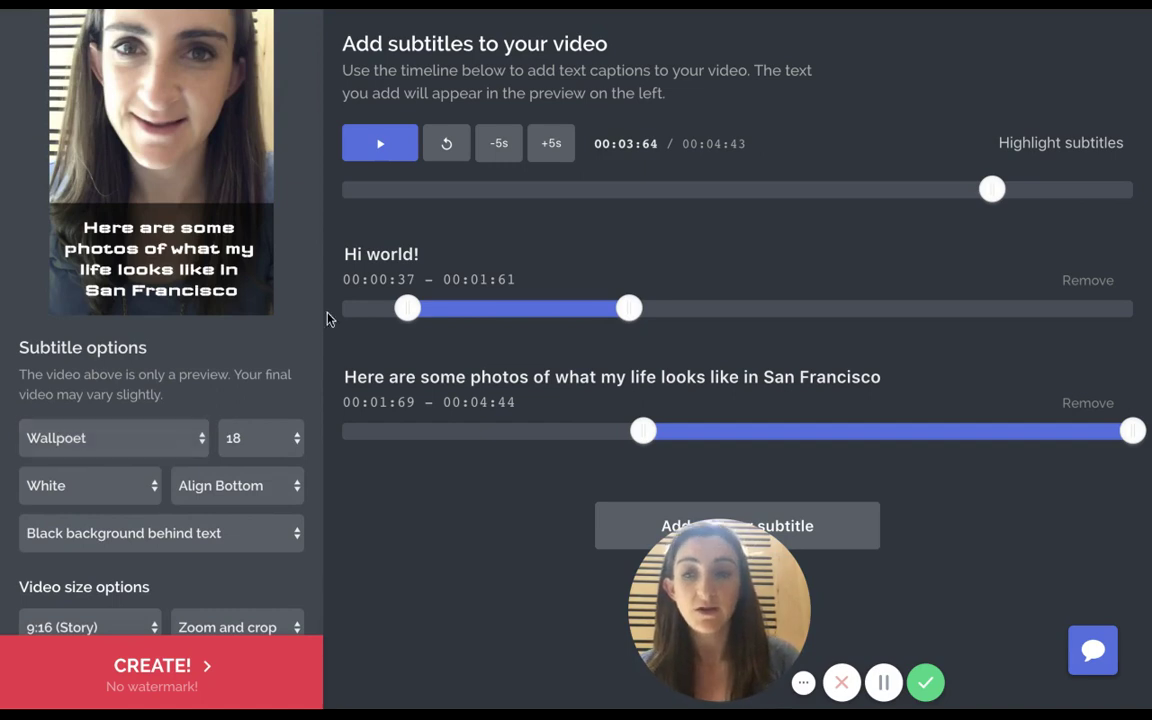
left_click(242, 547)
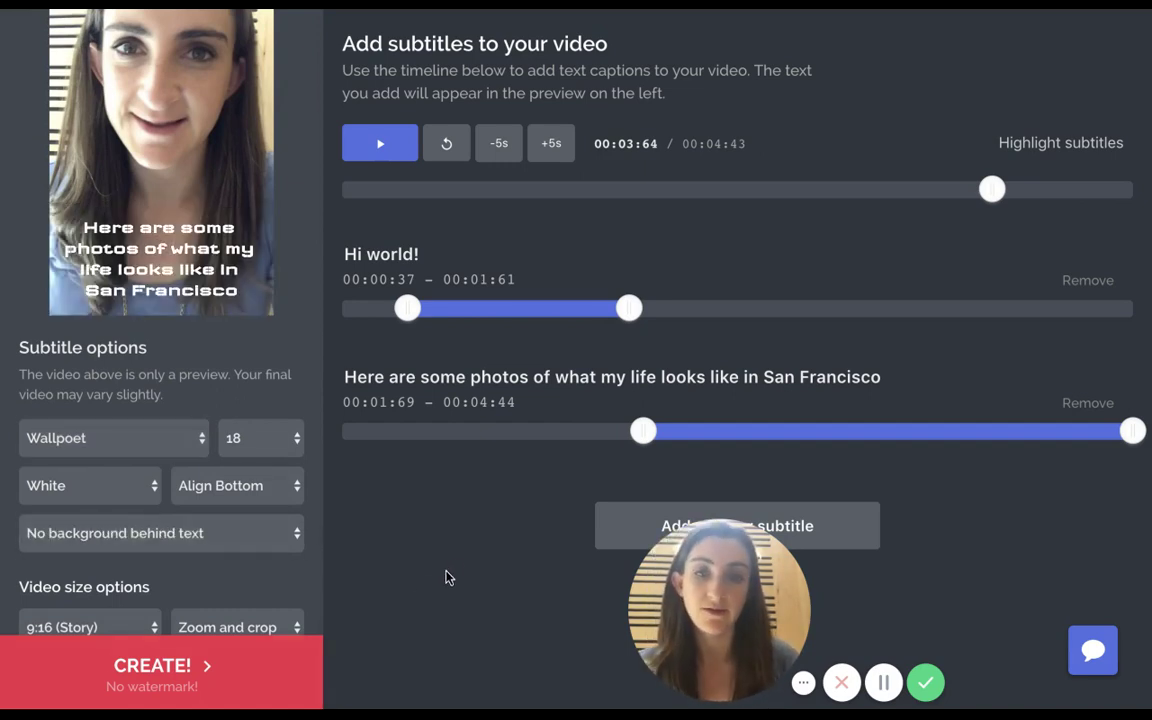
Render the subtitled 9:16 story video with CREATE!
left_click(160, 668)
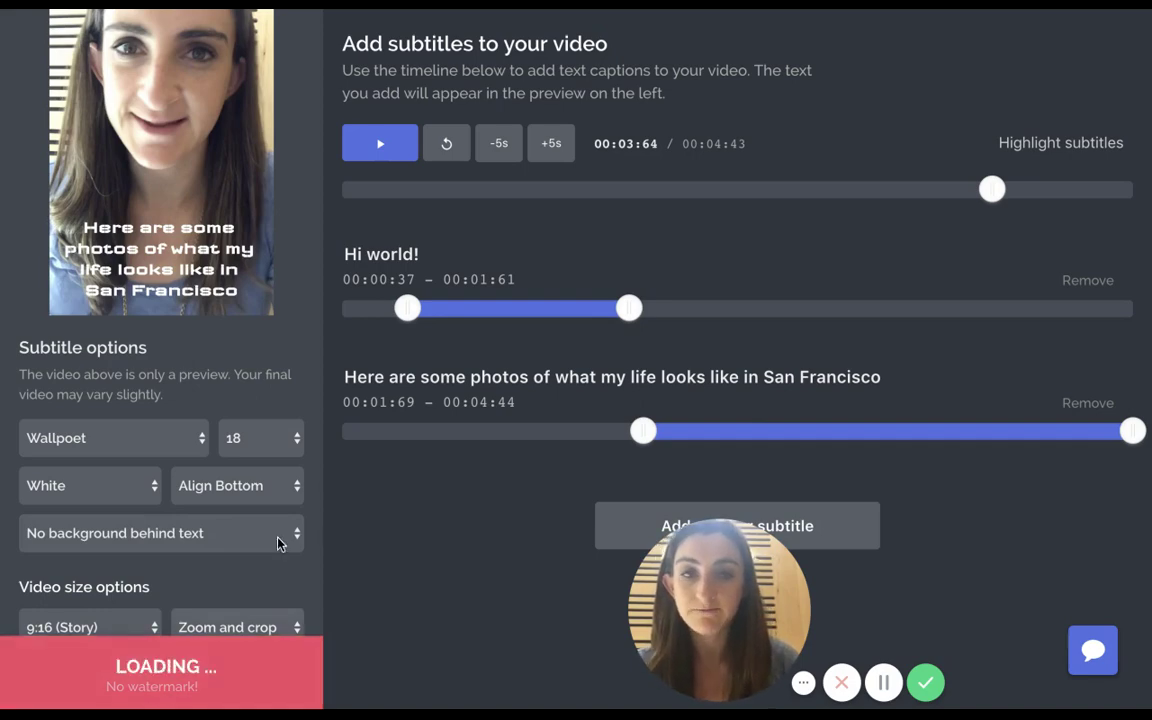